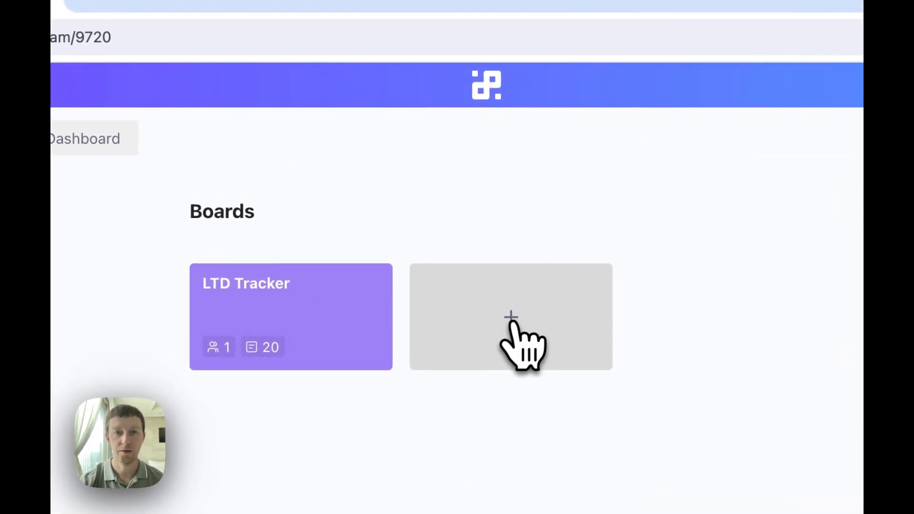
# Find the LTD Tracker template by searching 'ltd' and use it to create a board.
pyautogui.click(511, 323)
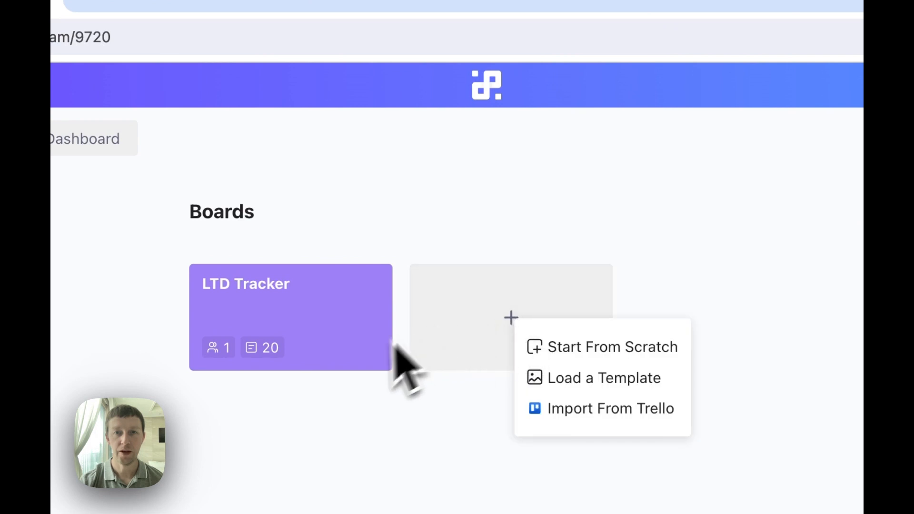
pyautogui.click(619, 381)
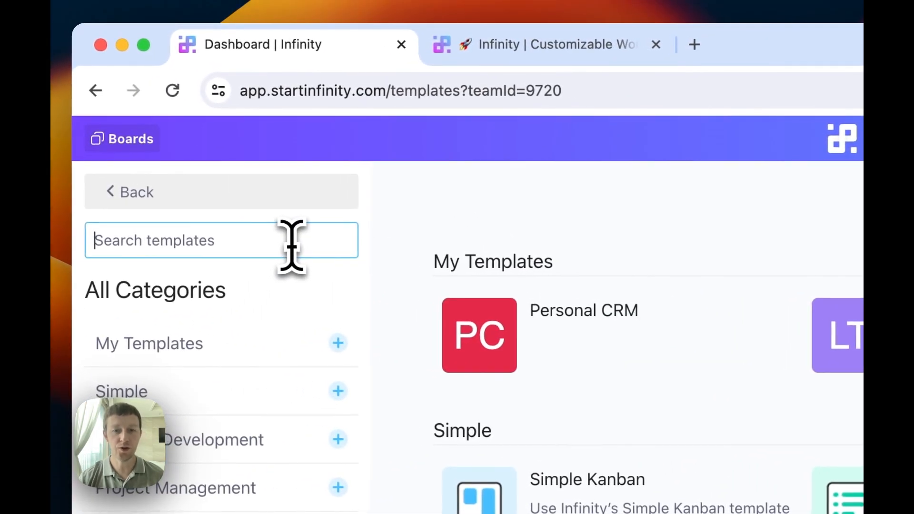
pyautogui.write('td')
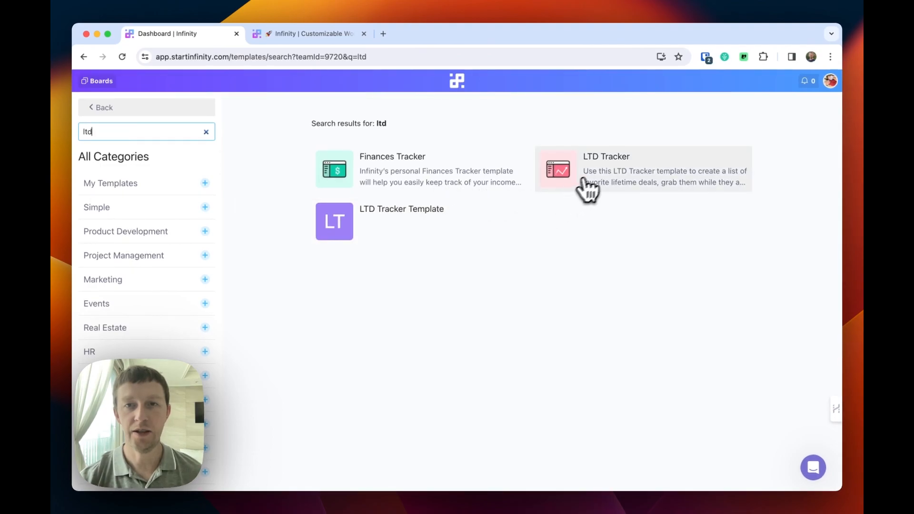
pyautogui.click(608, 177)
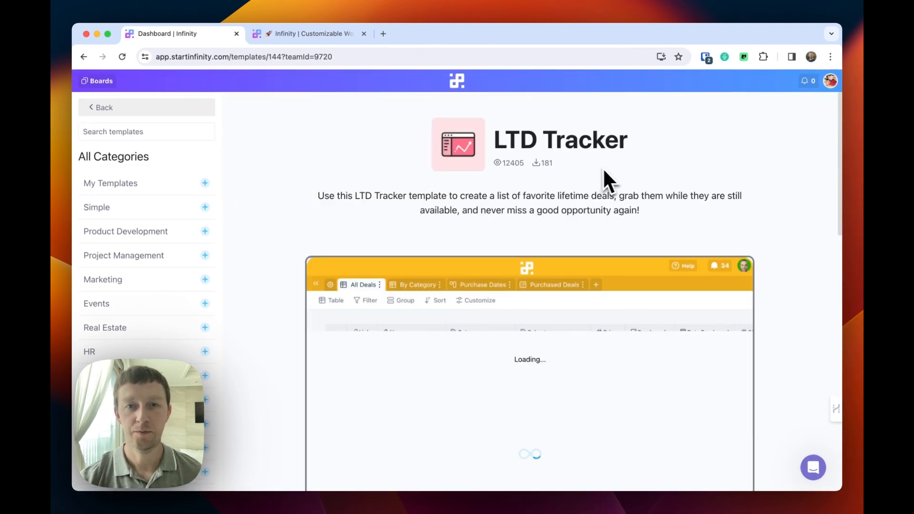
pyautogui.scroll(-3, 634, 372)
pyautogui.scroll(-2, 638, 386)
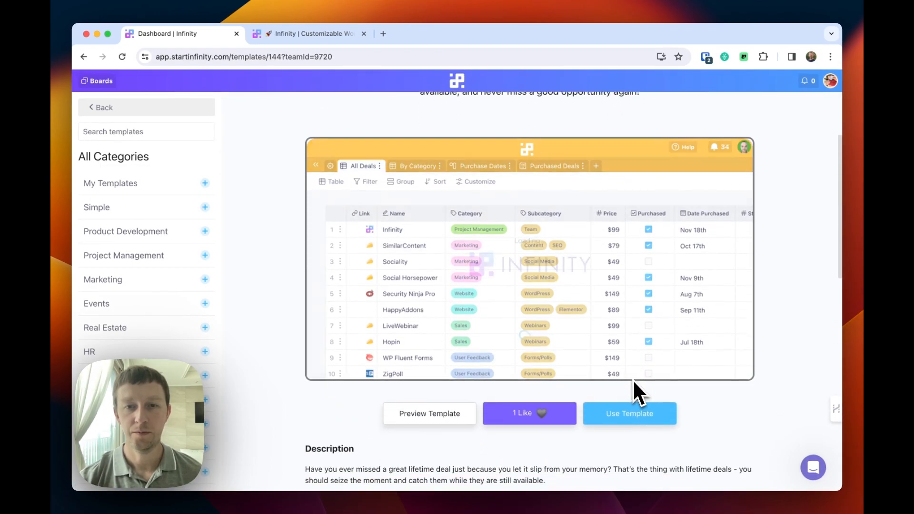
pyautogui.scroll(-2, 634, 381)
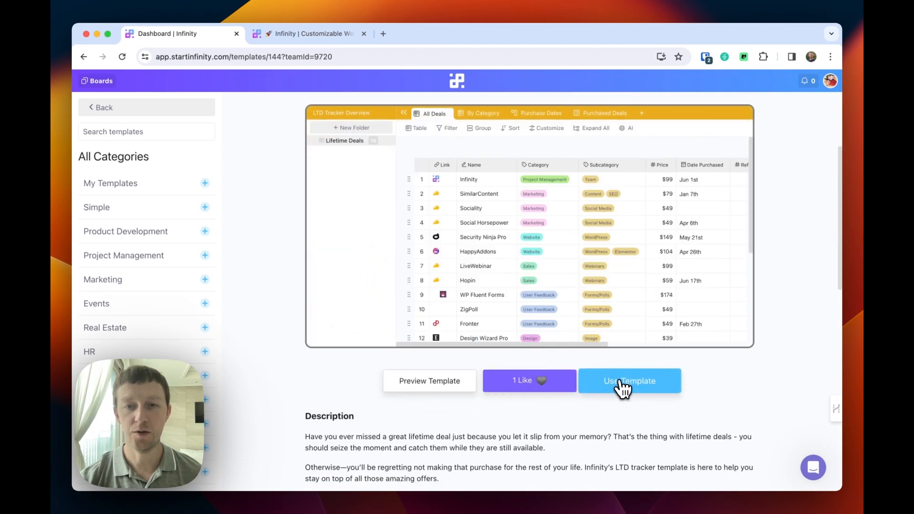
pyautogui.click(622, 384)
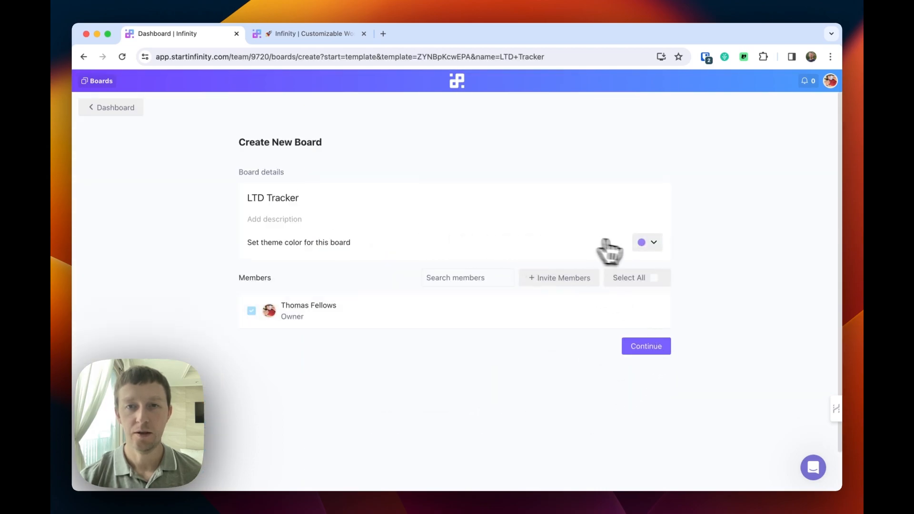
# Pick a teal theme colour for the new LTD Tracker board.
pyautogui.click(648, 244)
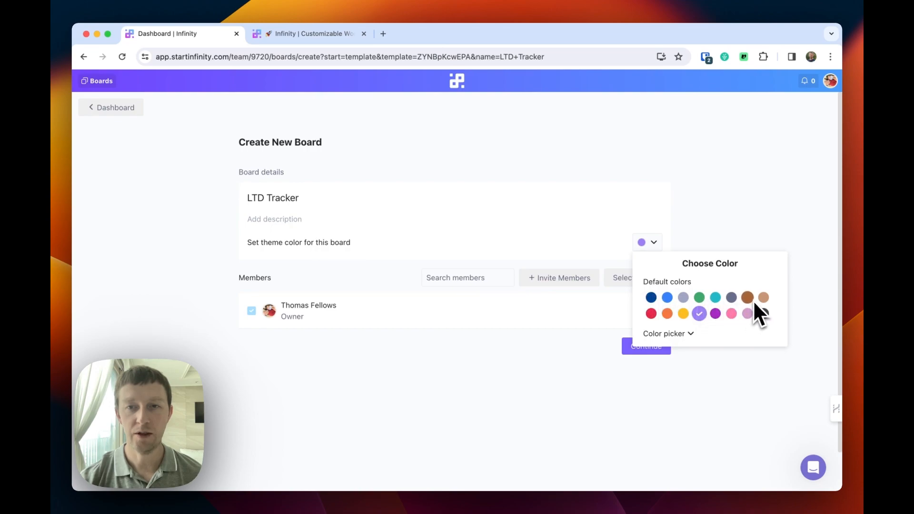
pyautogui.click(715, 298)
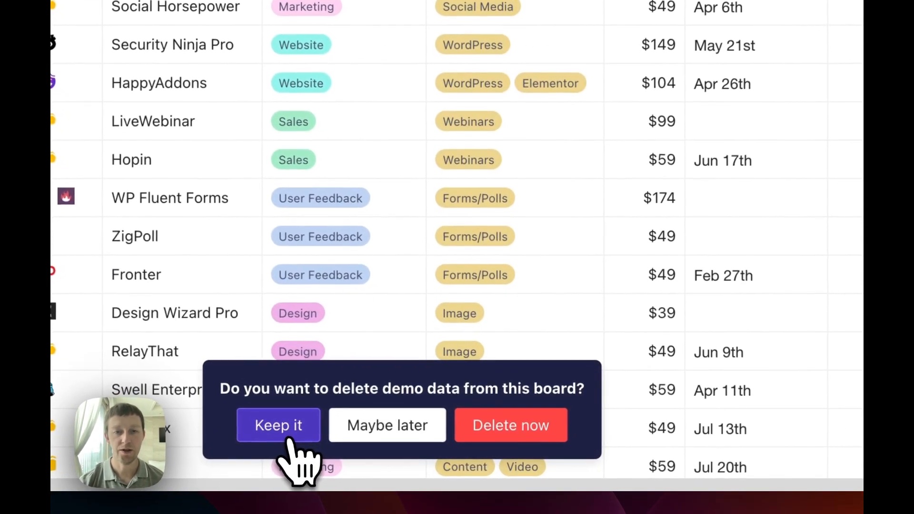
# Keep the demo deals and scroll across the All Deals table to review its columns.
pyautogui.click(399, 462)
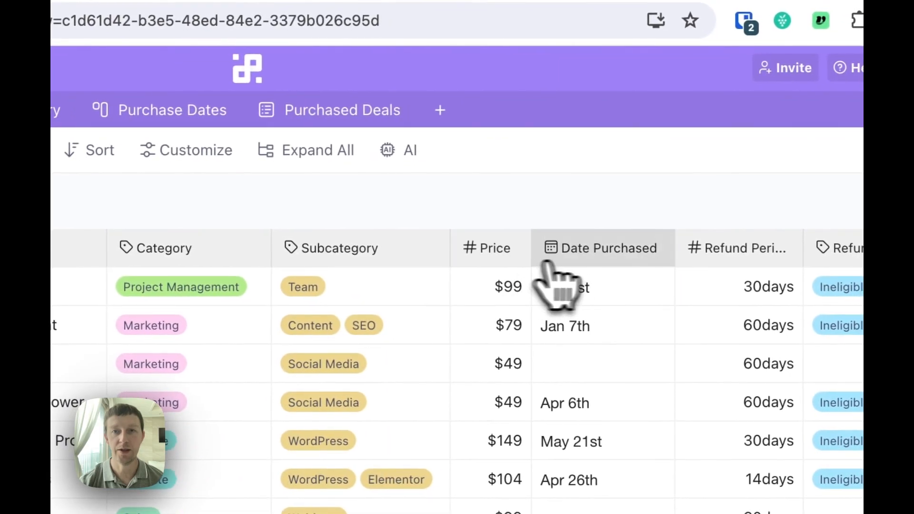
pyautogui.hscroll(5, 605, 279)
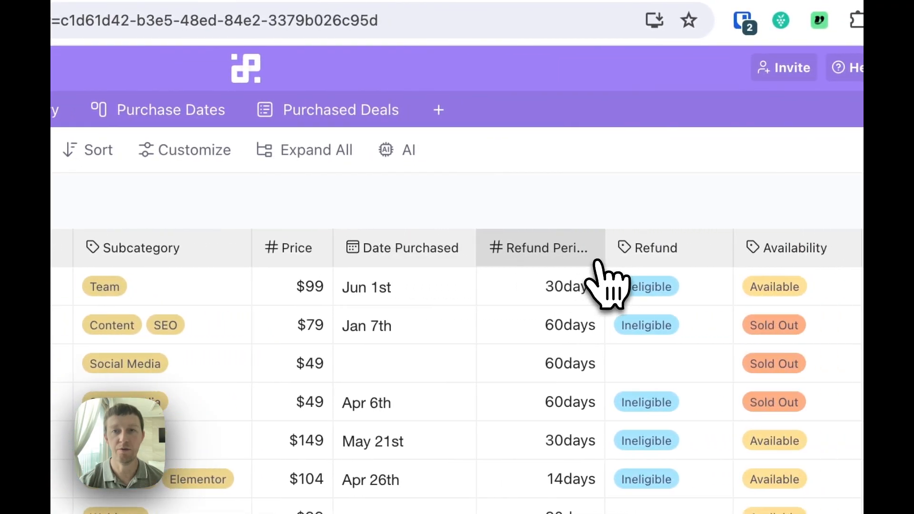
pyautogui.hscroll(3, 598, 266)
pyautogui.hscroll(3, 585, 262)
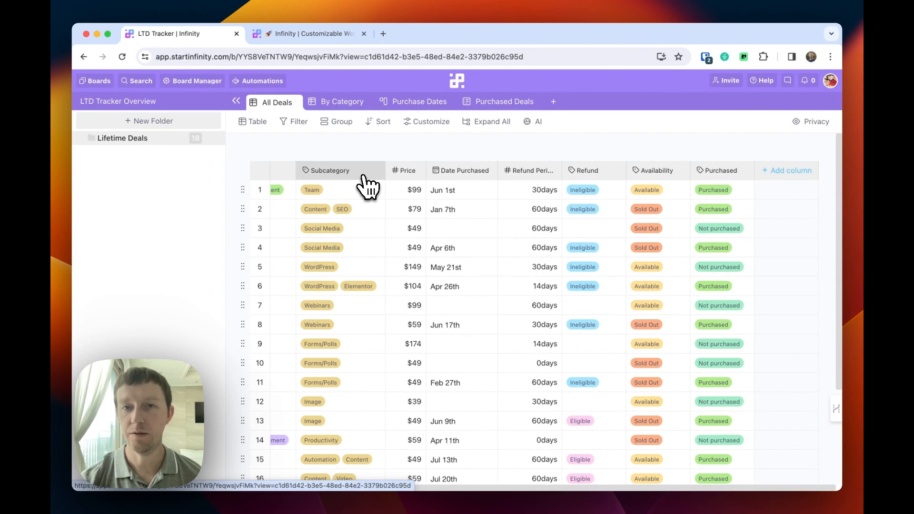
pyautogui.hscroll(-5, 368, 185)
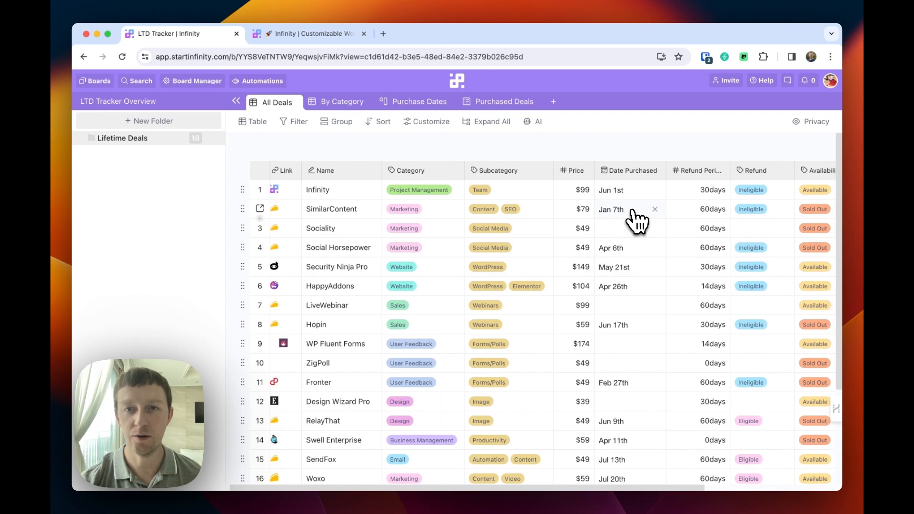
pyautogui.hscroll(5, 633, 217)
pyautogui.hscroll(2, 636, 220)
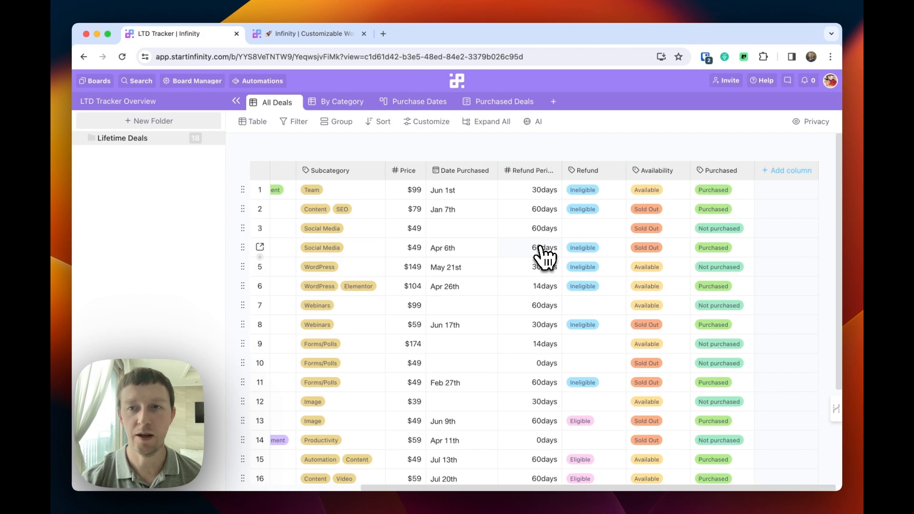
pyautogui.hscroll(-5, 544, 257)
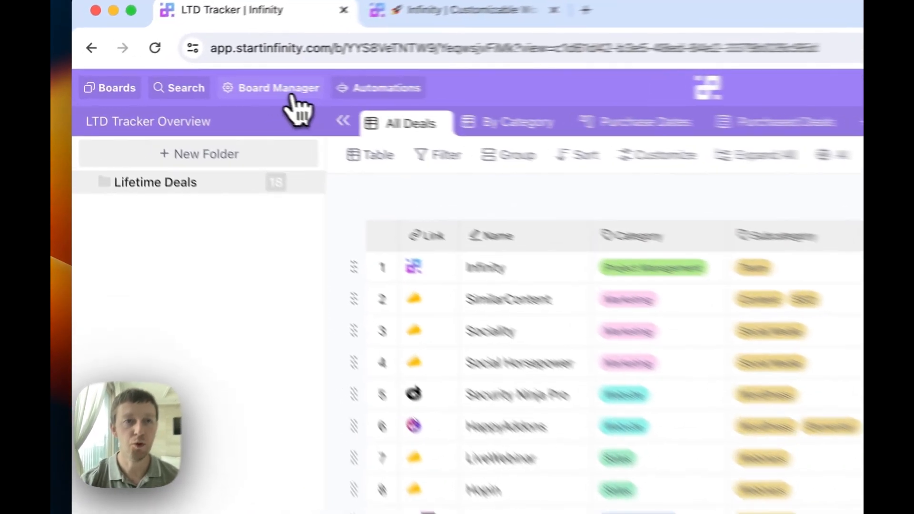
# In Board Manager's attributes, delete the Availability, Category and Purchased attributes.
pyautogui.click(193, 81)
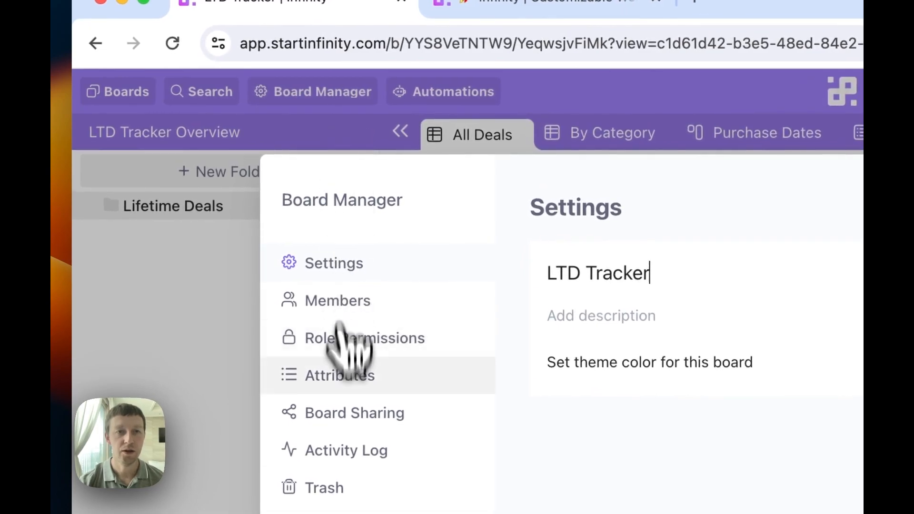
pyautogui.click(359, 373)
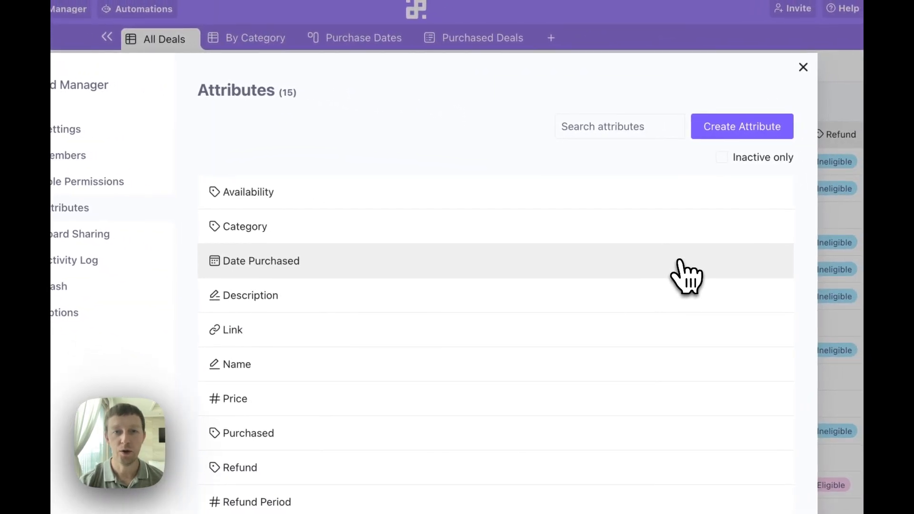
pyautogui.click(327, 209)
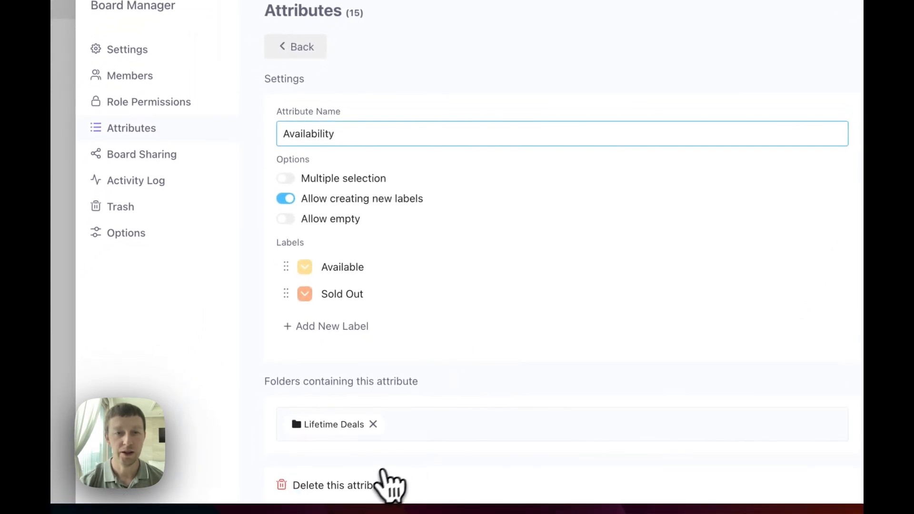
pyautogui.click(381, 485)
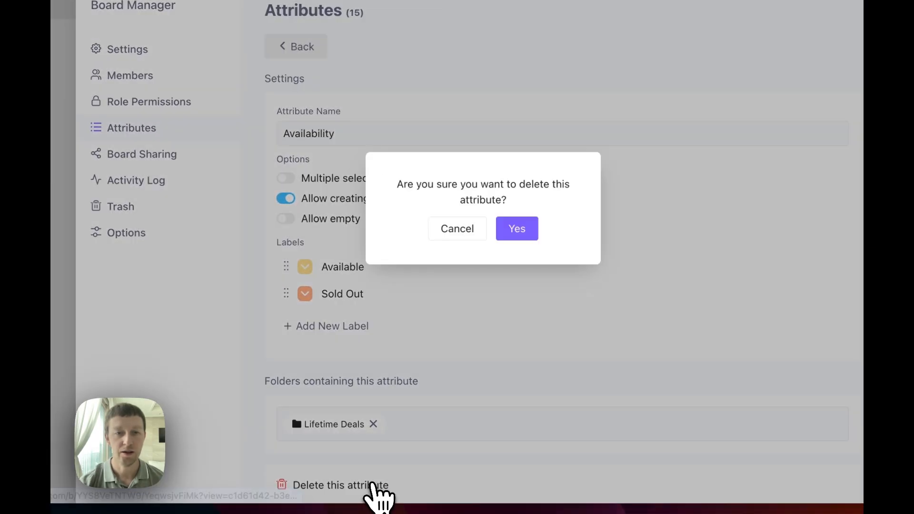
pyautogui.click(531, 230)
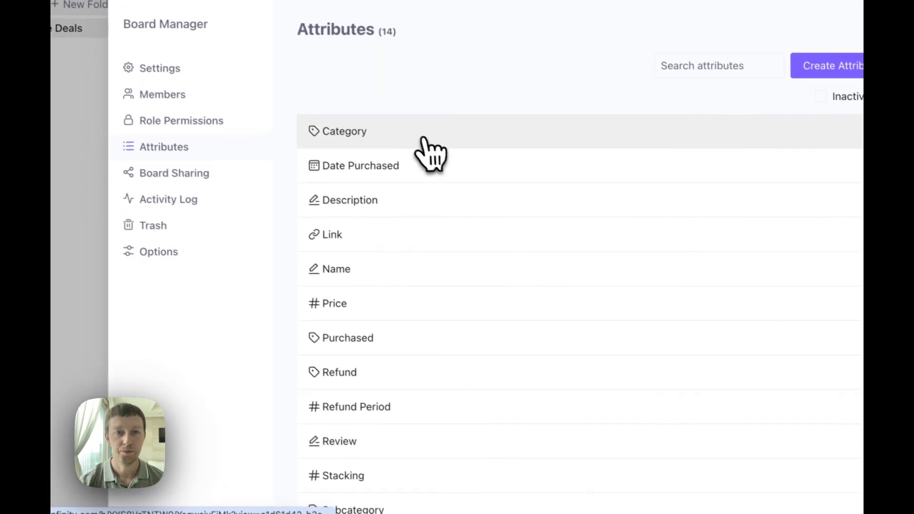
pyautogui.click(424, 139)
pyautogui.click(359, 481)
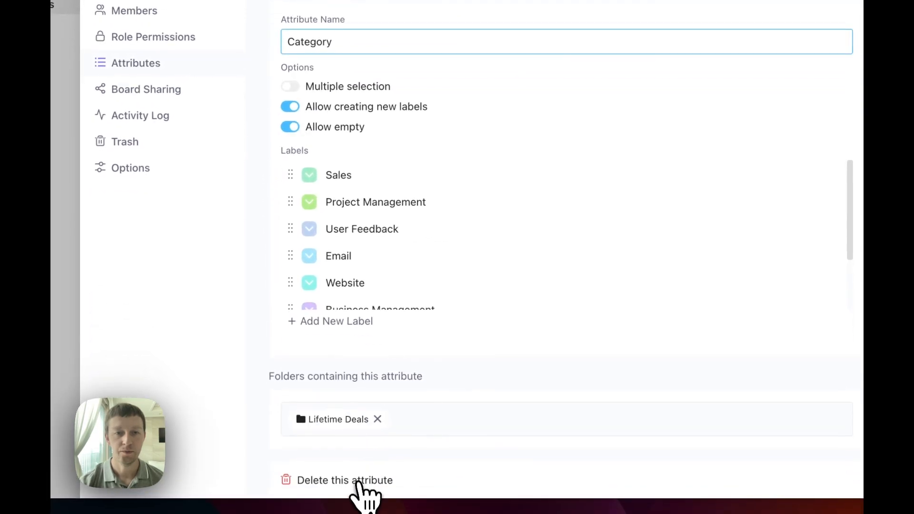
pyautogui.click(521, 224)
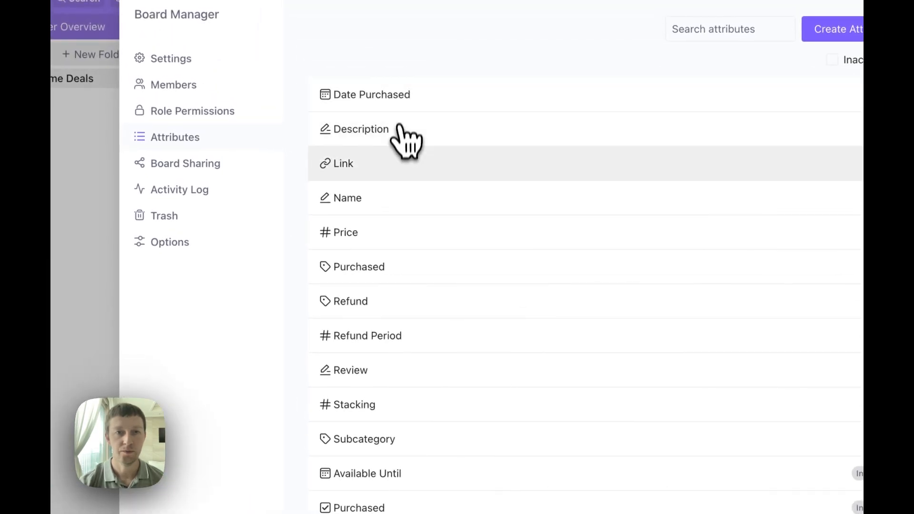
pyautogui.click(391, 269)
pyautogui.click(315, 390)
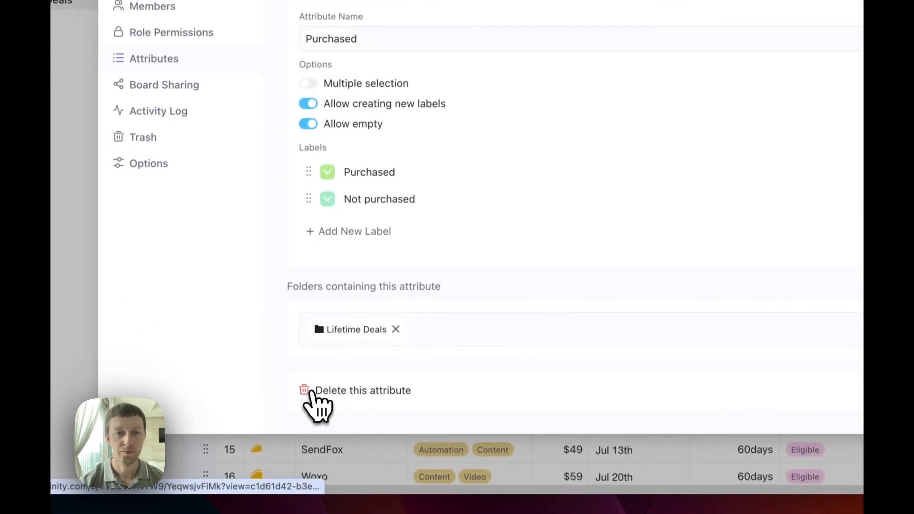
pyautogui.click(536, 233)
# Delete the Refund Period, Review and Refund attributes and return to the deals table.
pyautogui.click(376, 225)
pyautogui.click(316, 455)
pyautogui.click(539, 216)
pyautogui.click(347, 266)
pyautogui.click(340, 357)
pyautogui.click(536, 215)
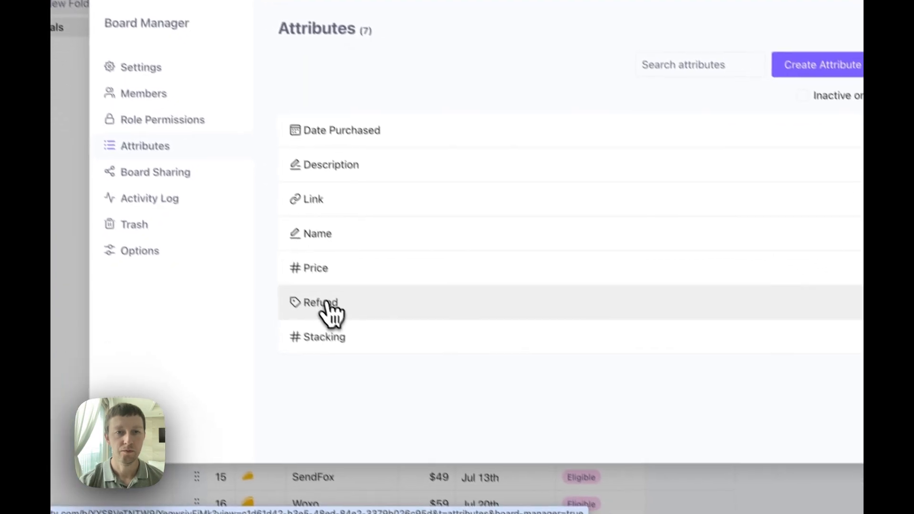
pyautogui.click(332, 312)
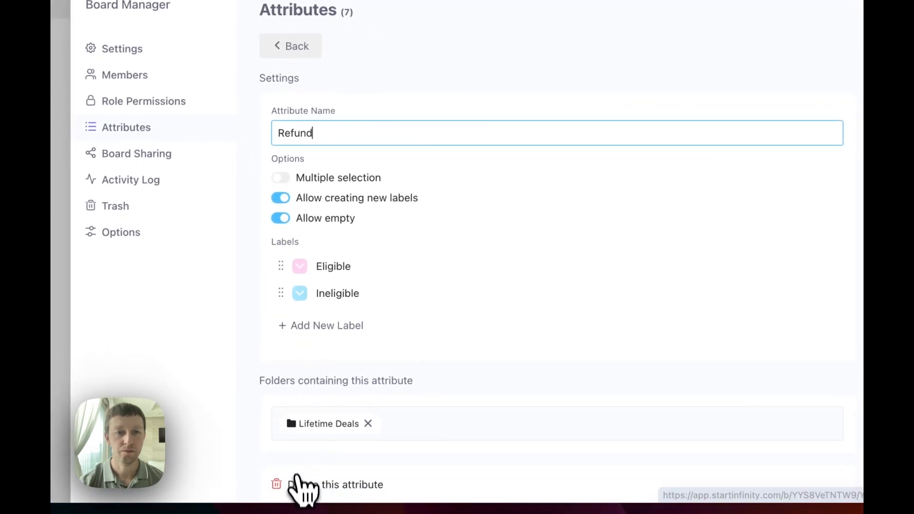
pyautogui.click(316, 502)
pyautogui.click(512, 228)
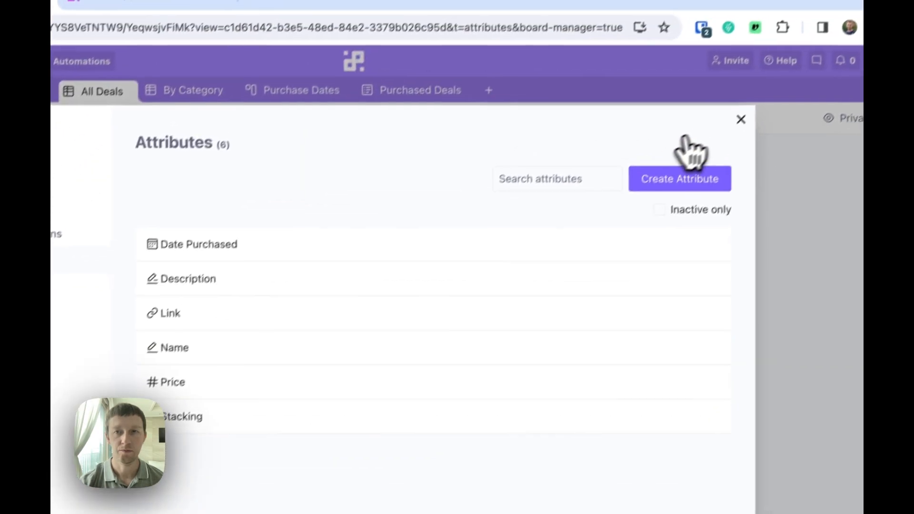
pyautogui.click(741, 119)
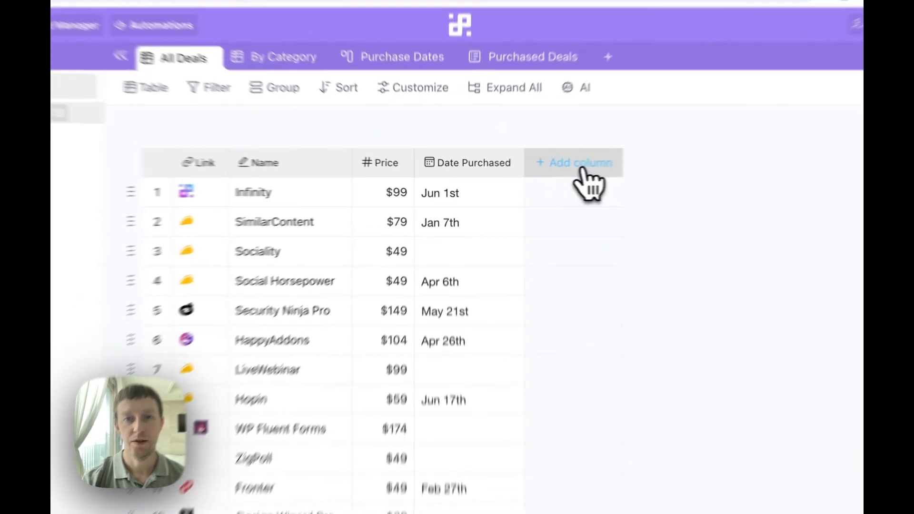
# Create a Dealer labels column, renaming the default labels to Appsumo and StackSo.
pyautogui.click(540, 172)
pyautogui.click(310, 232)
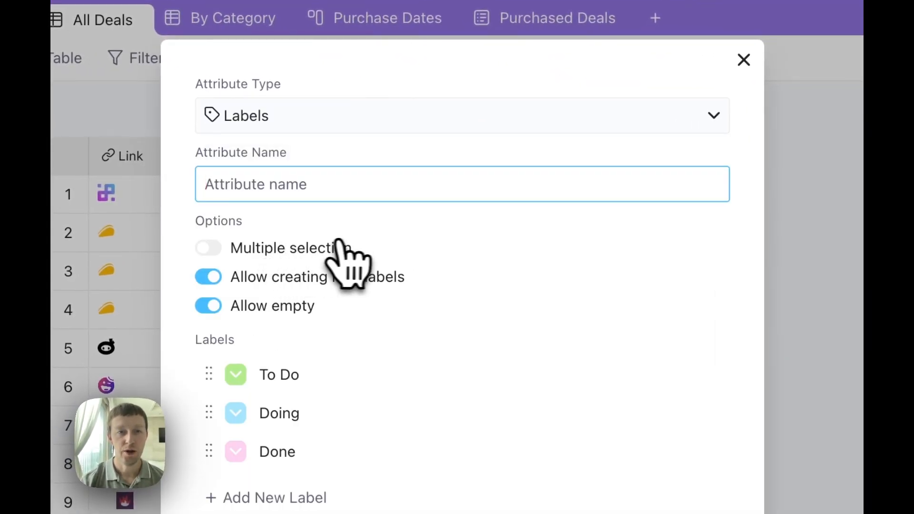
pyautogui.click(279, 375)
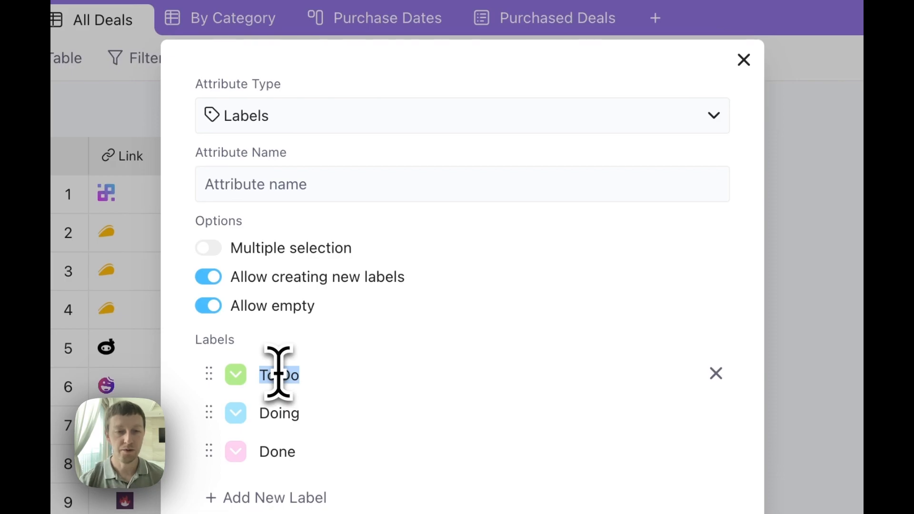
pyautogui.write('Appsumo')
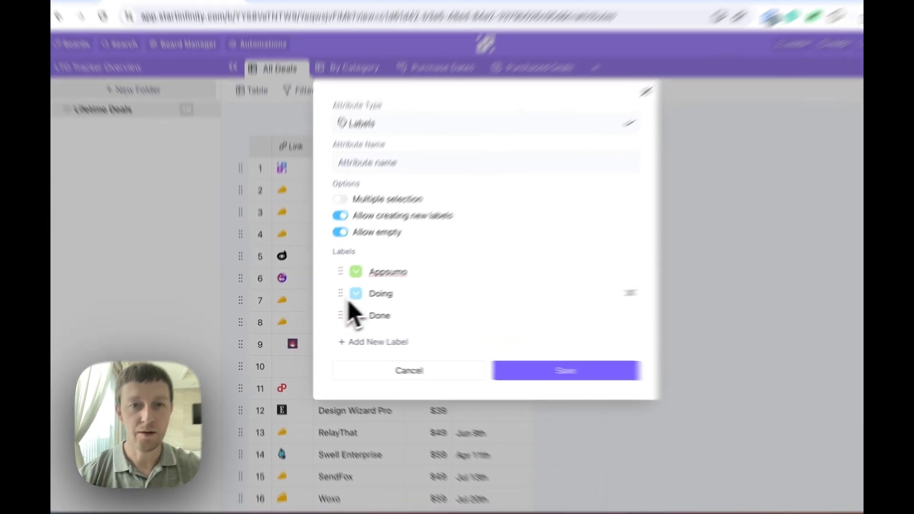
pyautogui.click(364, 297)
pyautogui.write('Stack')
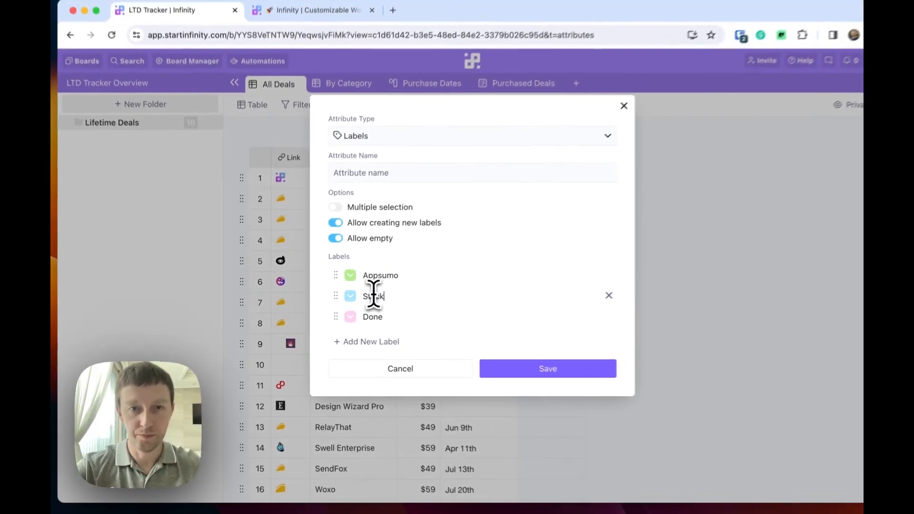
pyautogui.write('So')
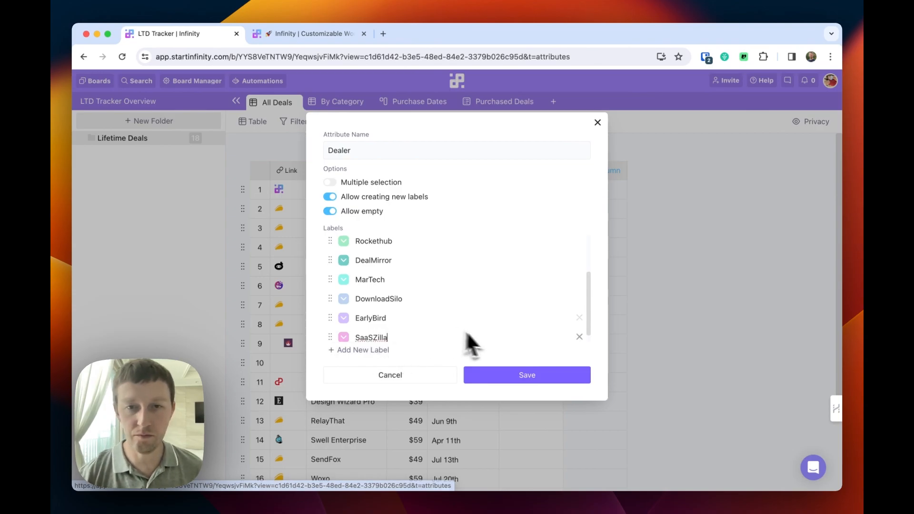
pyautogui.click(528, 379)
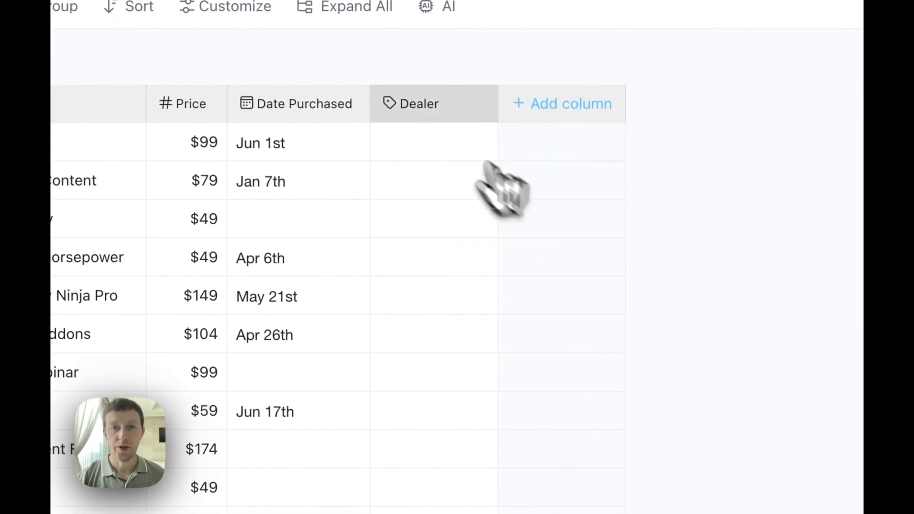
# Tag the Infinity deal's Dealer as Appsumo, then switch it to MarTech.
pyautogui.click(417, 152)
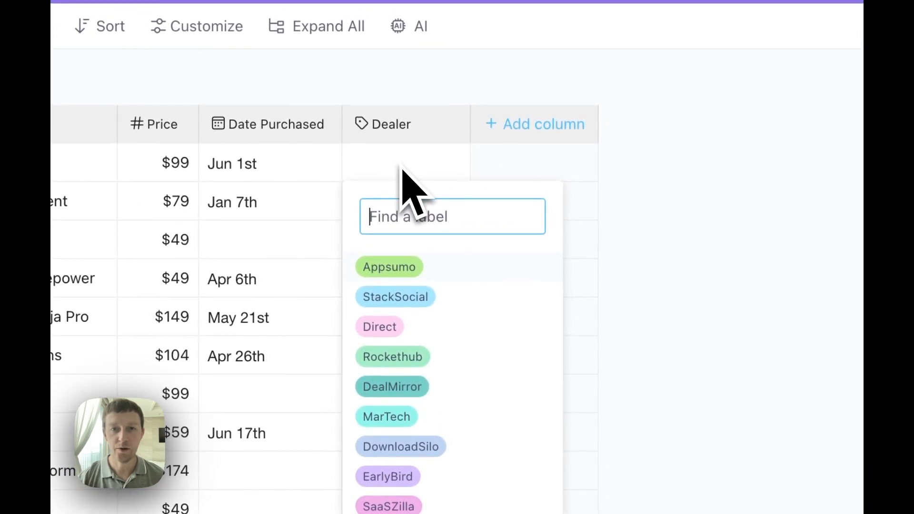
pyautogui.click(404, 268)
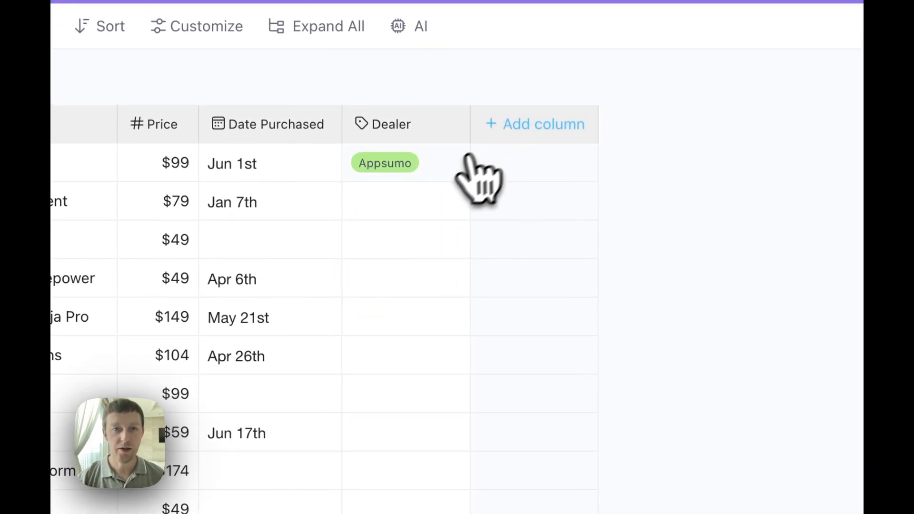
pyautogui.click(413, 166)
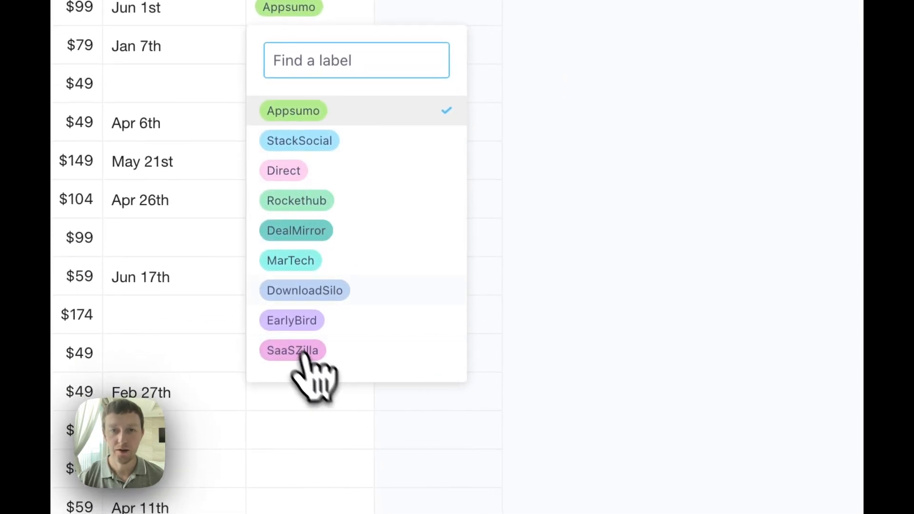
pyautogui.click(303, 265)
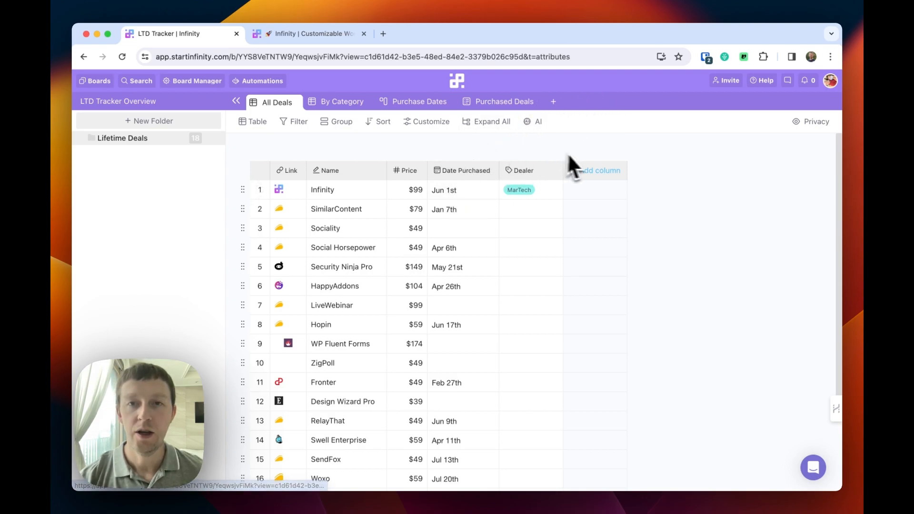
# Create a Refund Period labels column with 30 Days and 60 Days options, removing Done.
pyautogui.click(610, 183)
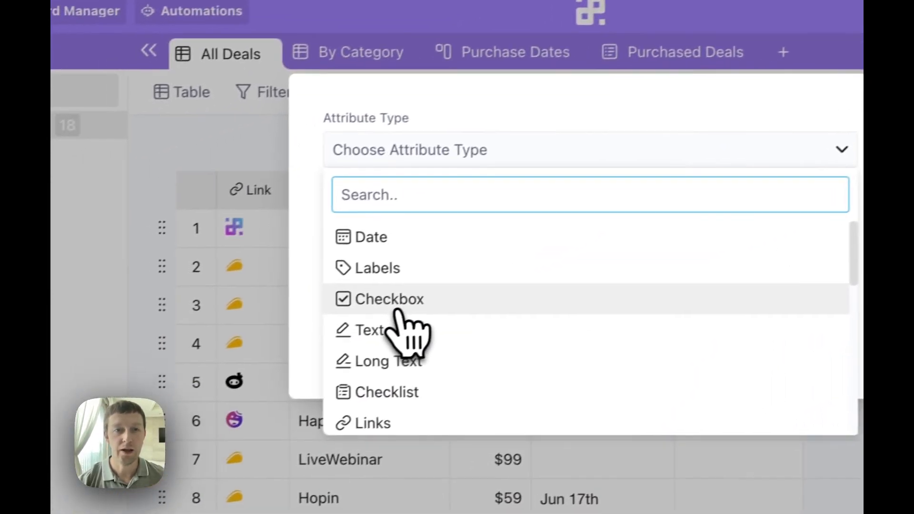
pyautogui.click(394, 268)
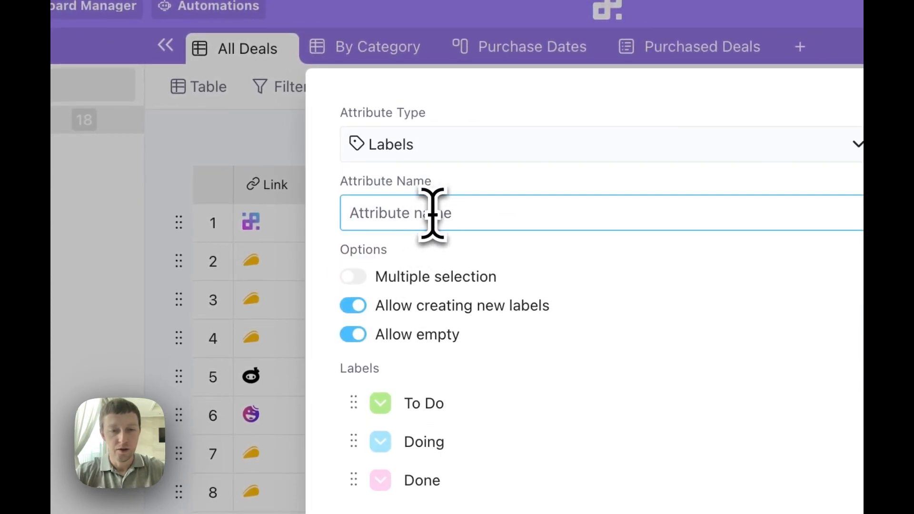
pyautogui.write('Refund Per')
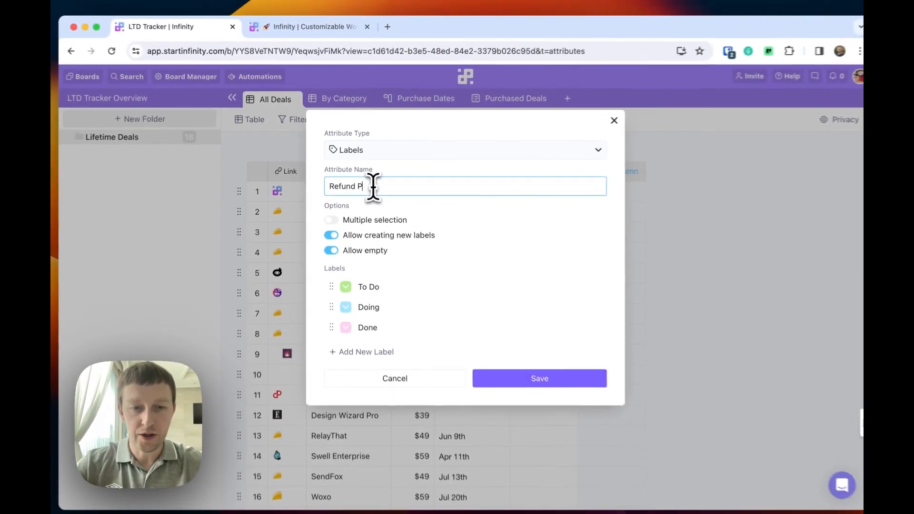
pyautogui.write('iod / Activation Period')
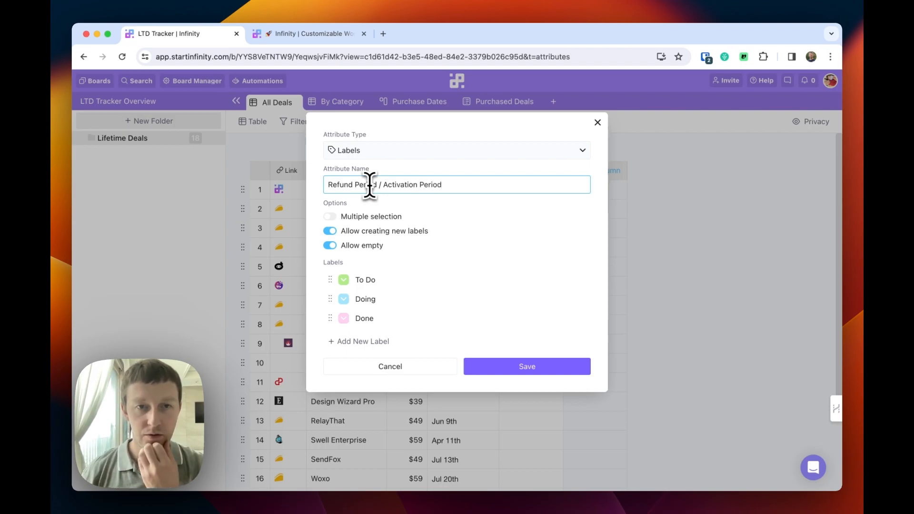
pyautogui.click(381, 284)
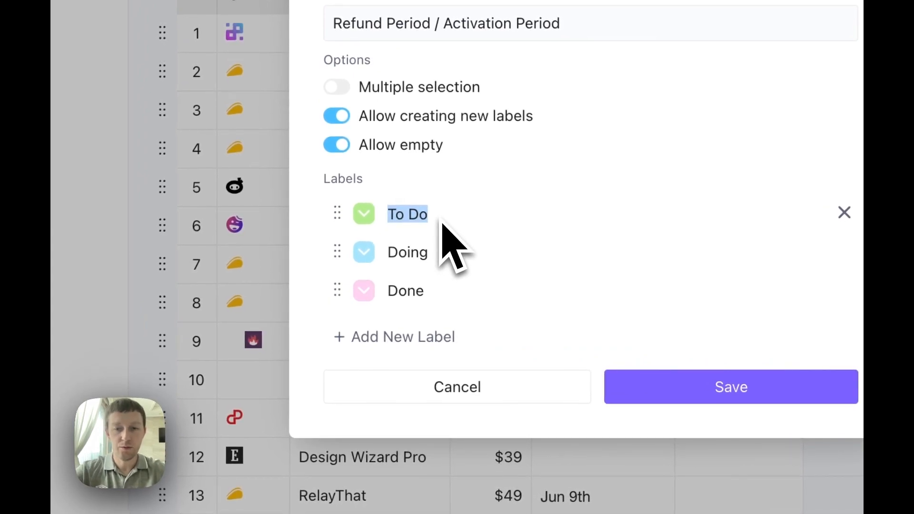
pyautogui.write('30 Days')
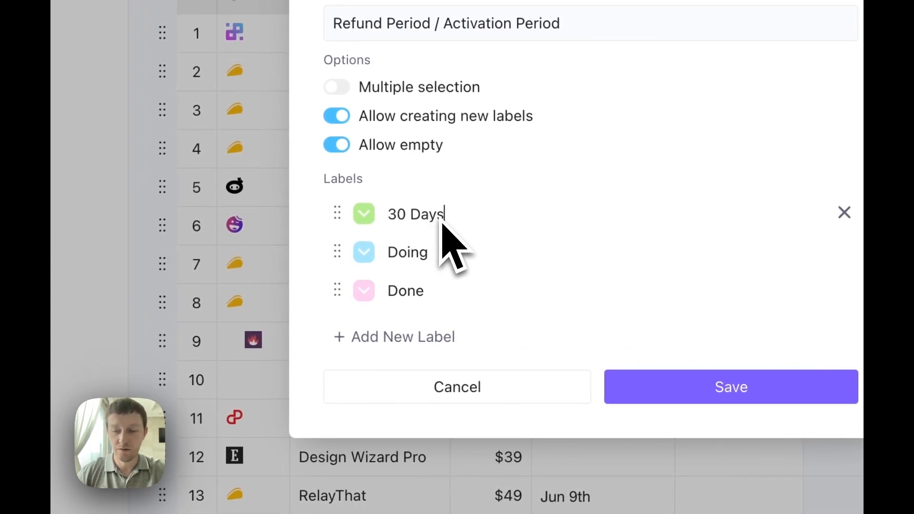
pyautogui.click(408, 252)
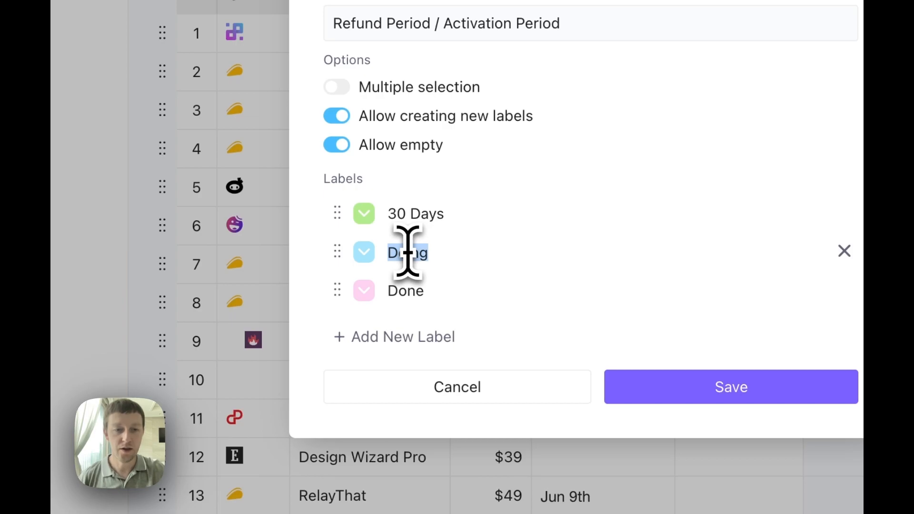
pyautogui.write('60')
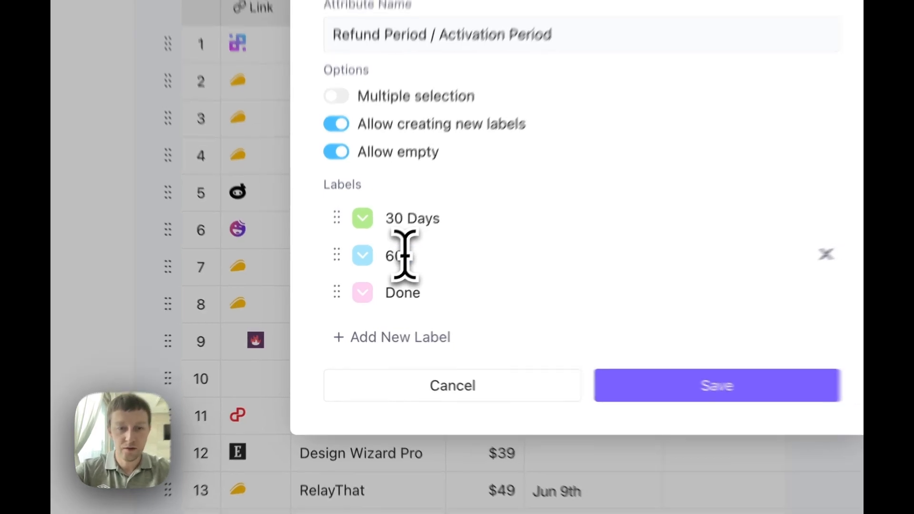
pyautogui.write(' Days')
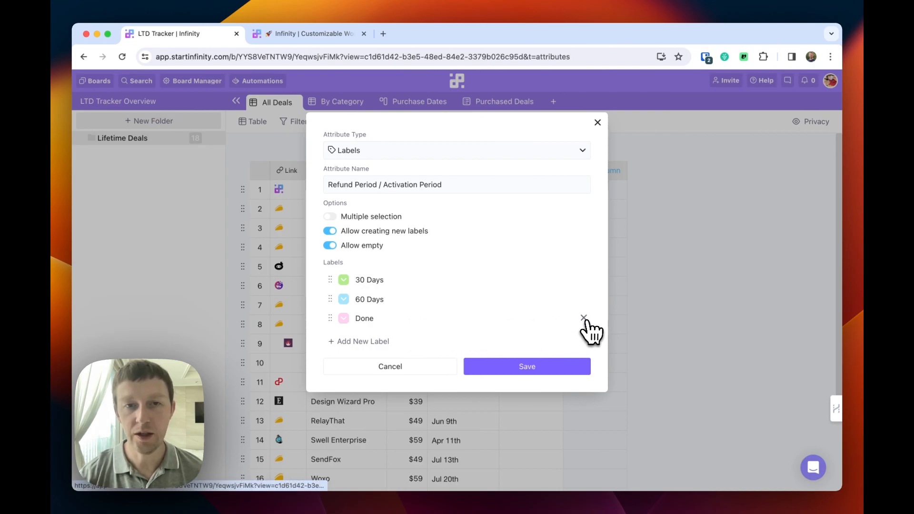
pyautogui.click(585, 319)
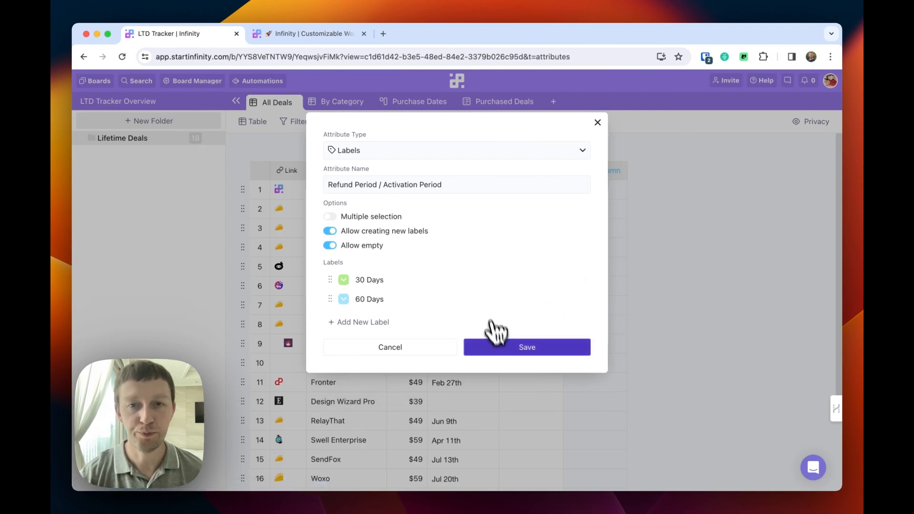
pyautogui.click(525, 349)
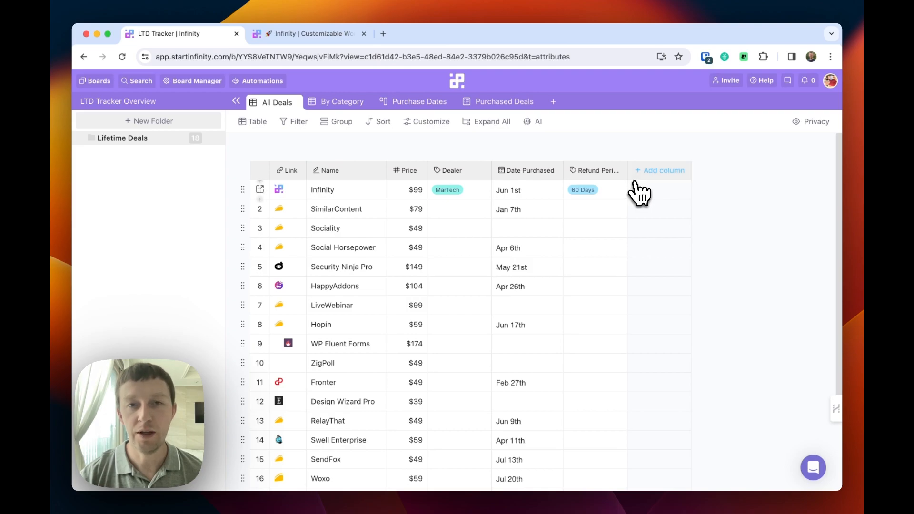
# Unhide the Stacking column and open its edit settings.
pyautogui.click(431, 123)
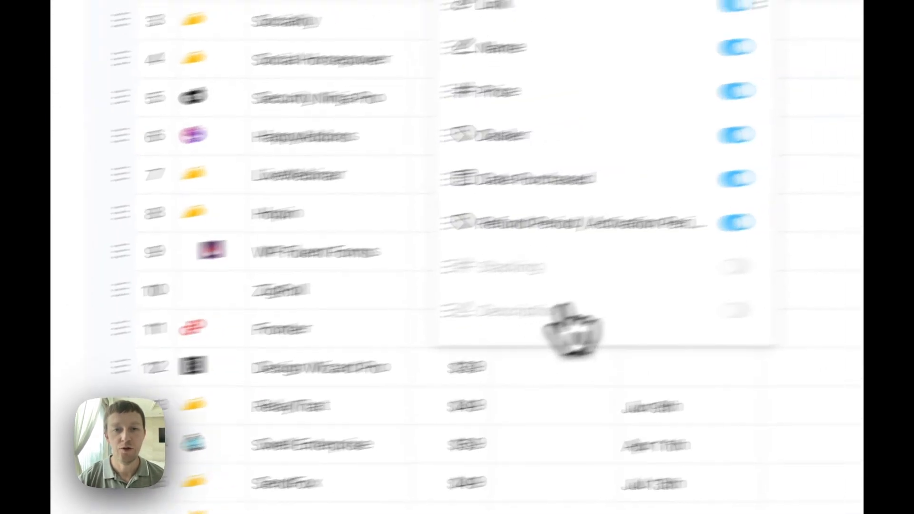
pyautogui.click(424, 326)
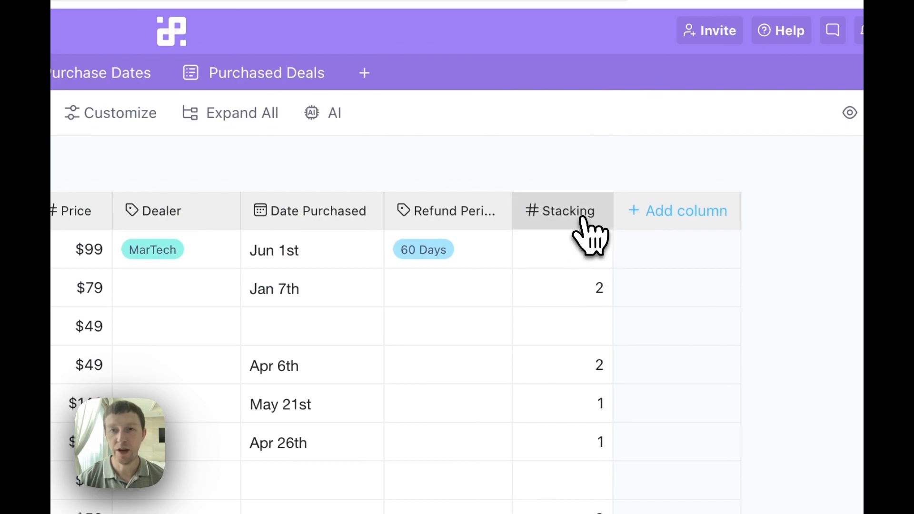
pyautogui.click(582, 218)
pyautogui.click(590, 289)
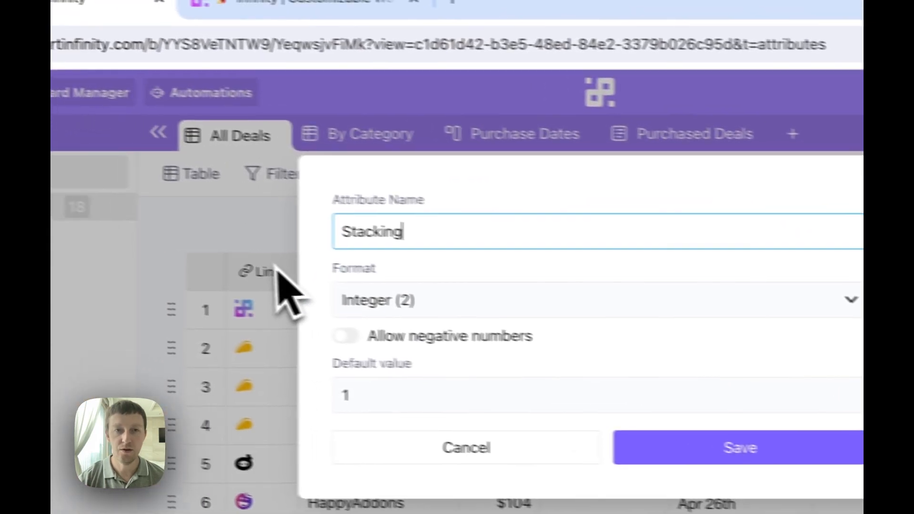
# Rename Stacking to Tier/Stacks and move the column right after Price.
pyautogui.press('BackSpace')
pyautogui.press('BackSpace')
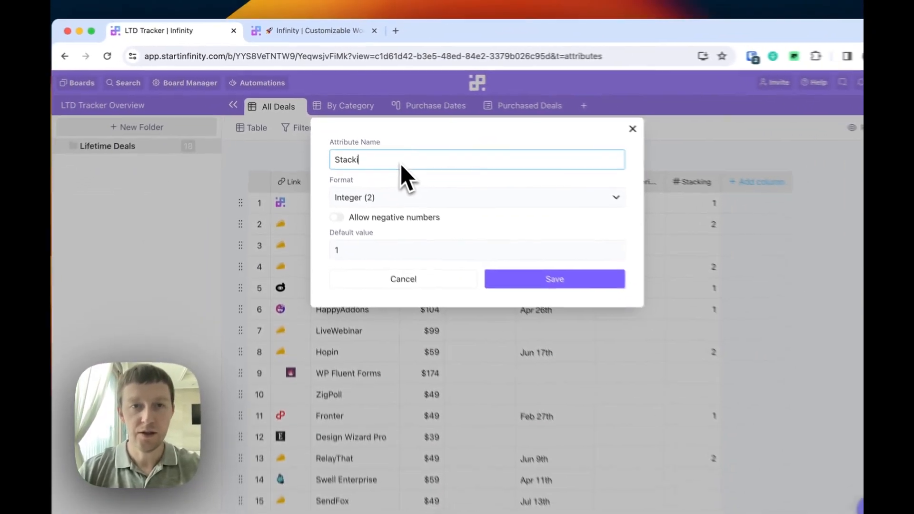
pyautogui.press('BackSpace')
pyautogui.write('s')
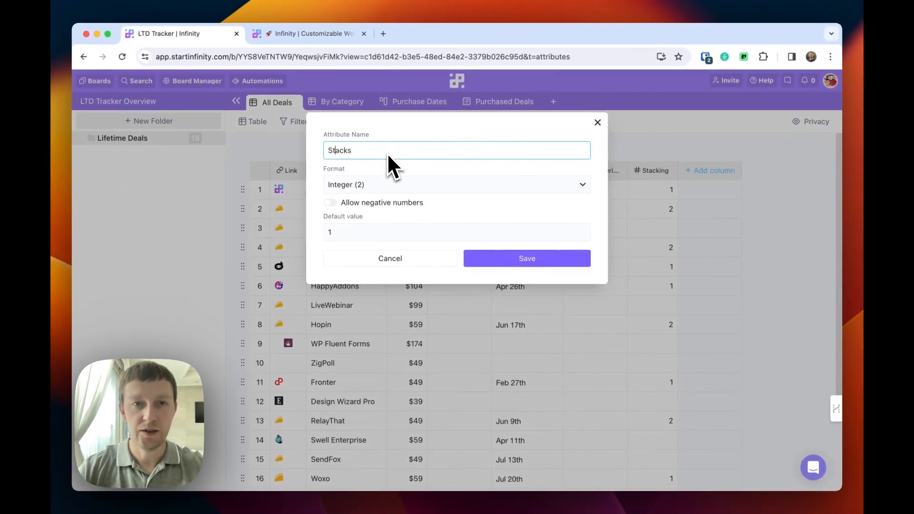
pyautogui.write('Tier')
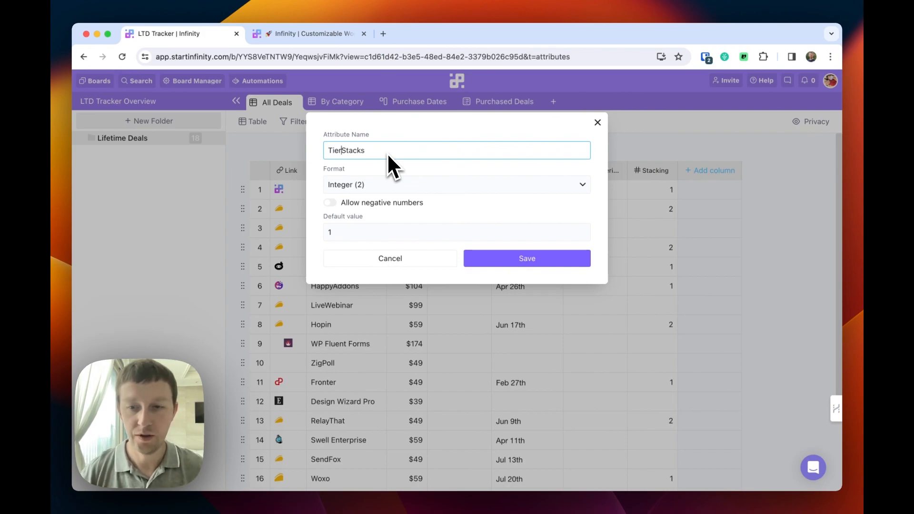
pyautogui.write('/')
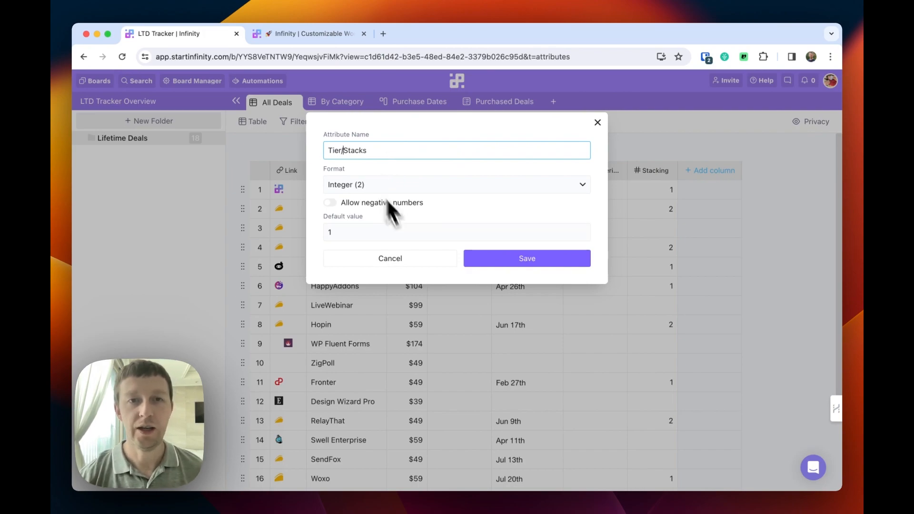
pyautogui.click(508, 261)
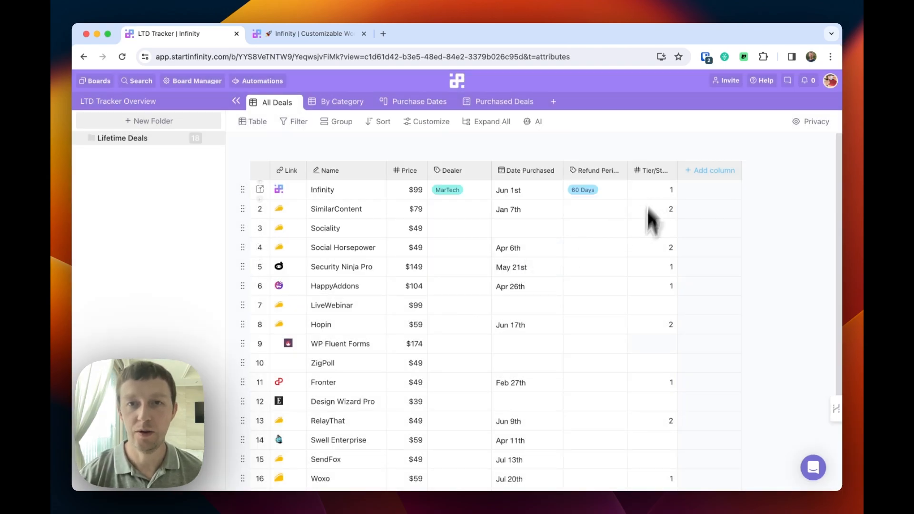
pyautogui.moveTo(653, 174); pyautogui.dragTo(439, 177)
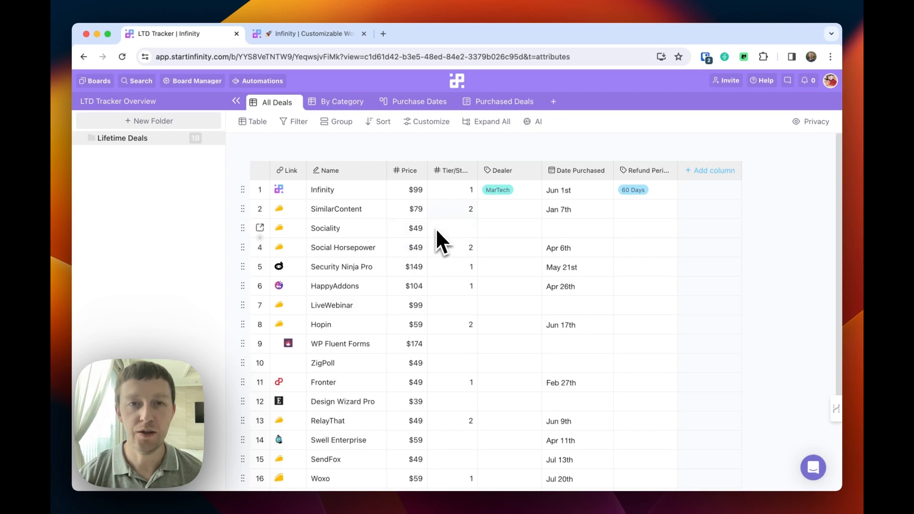
pyautogui.click(451, 194)
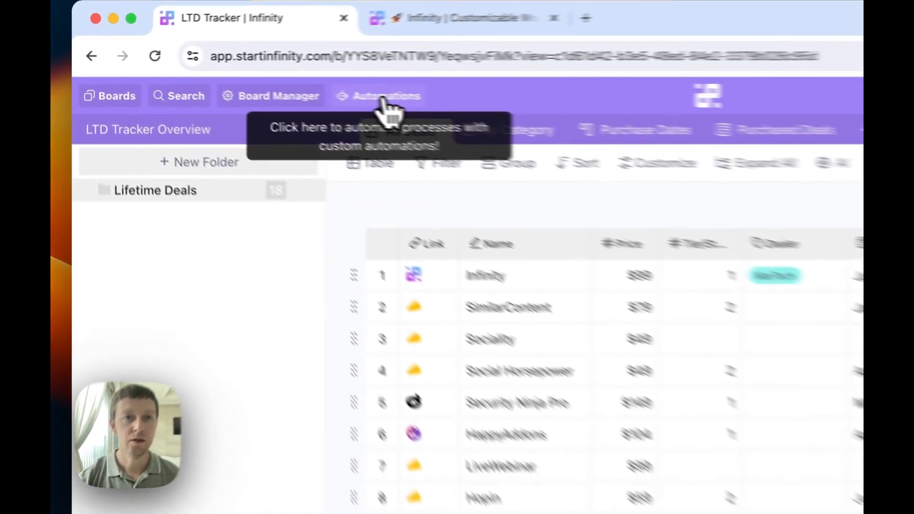
# Create a date-arrives notification automation firing 50 days after Date Purchased.
pyautogui.click(258, 81)
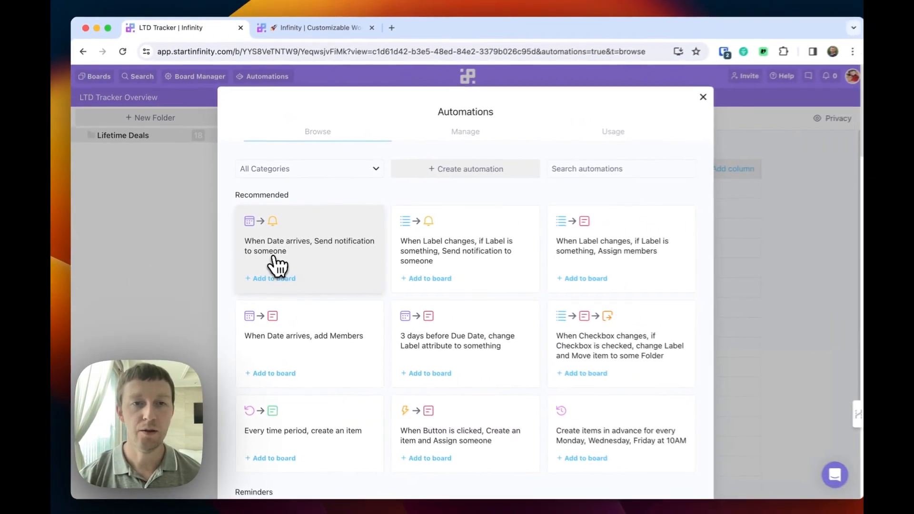
pyautogui.click(275, 260)
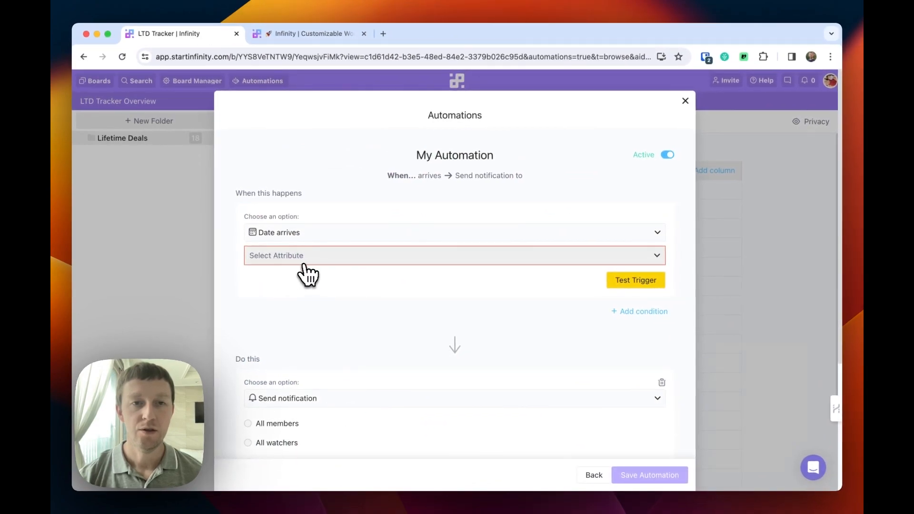
pyautogui.click(312, 265)
pyautogui.click(303, 301)
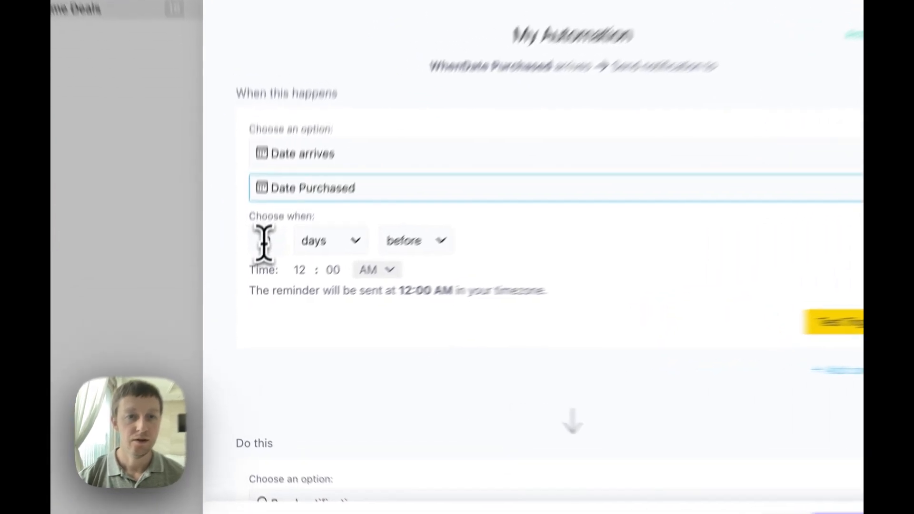
pyautogui.click(264, 242)
pyautogui.write('5')
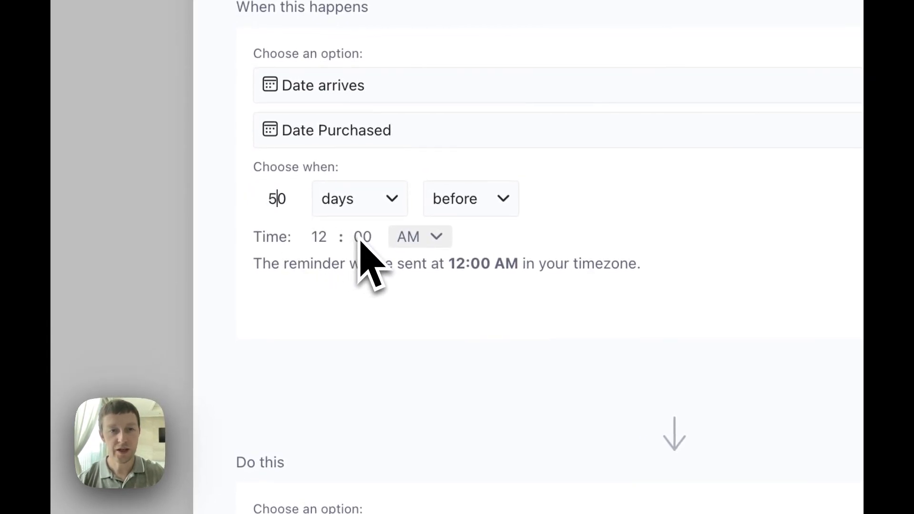
pyautogui.click(457, 212)
pyautogui.click(463, 316)
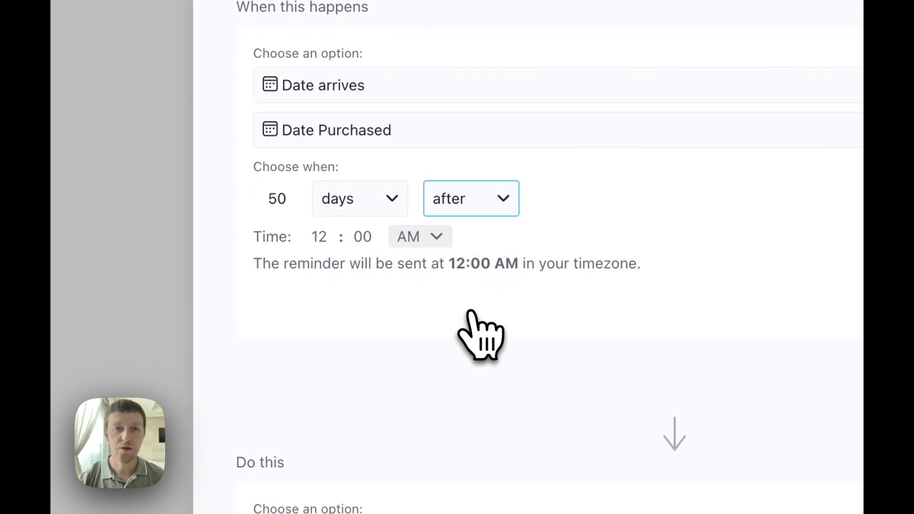
# Title the automation '60-Day Refund/Activation Period Notification' and change its reminder time from 12:00 AM to 09:00 AM.
pyautogui.moveTo(492, 98); pyautogui.dragTo(294, 101)
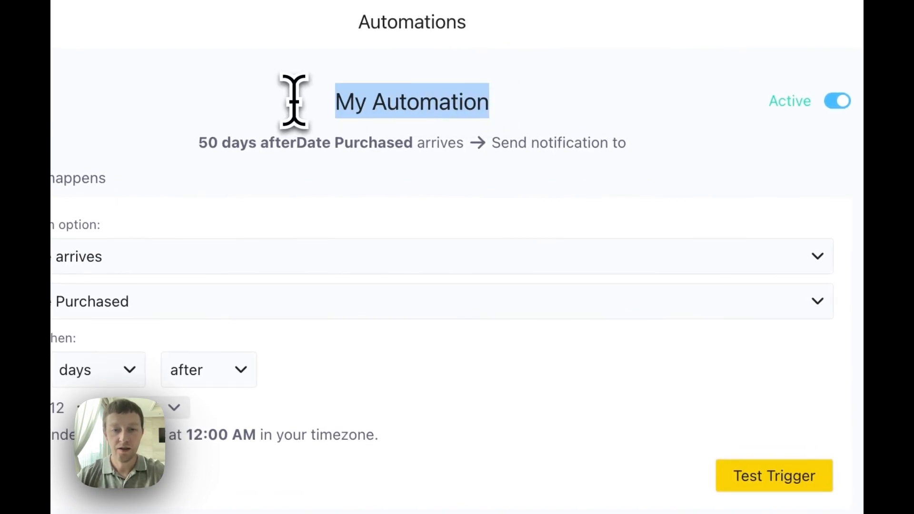
pyautogui.write('60')
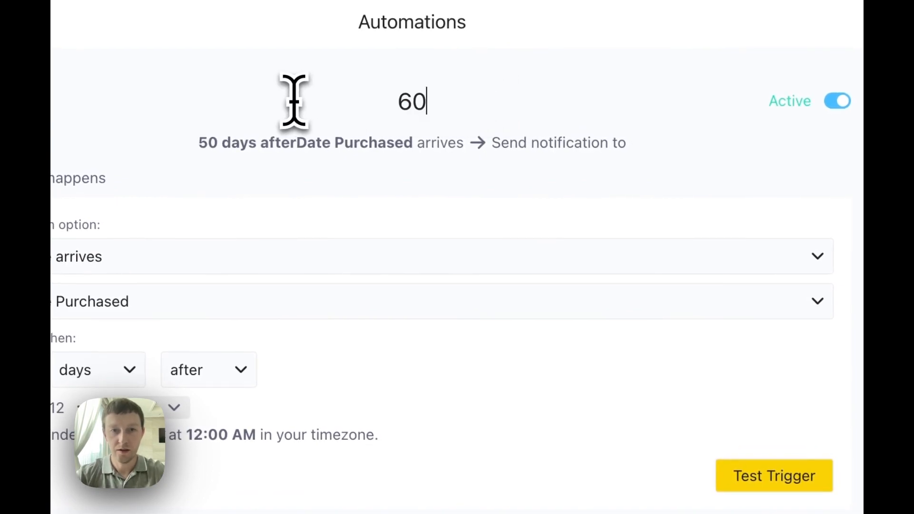
pyautogui.write('-Day Ref')
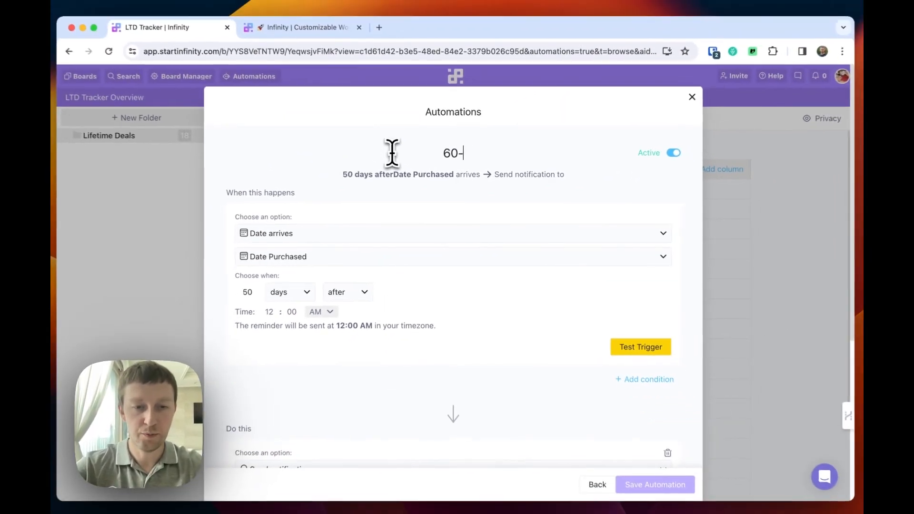
pyautogui.write('und/Activation Period Notification')
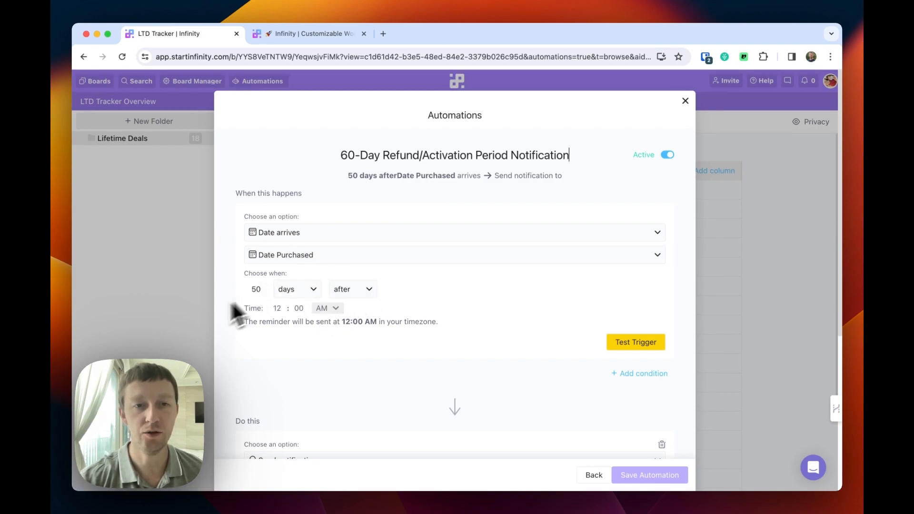
pyautogui.click(282, 311)
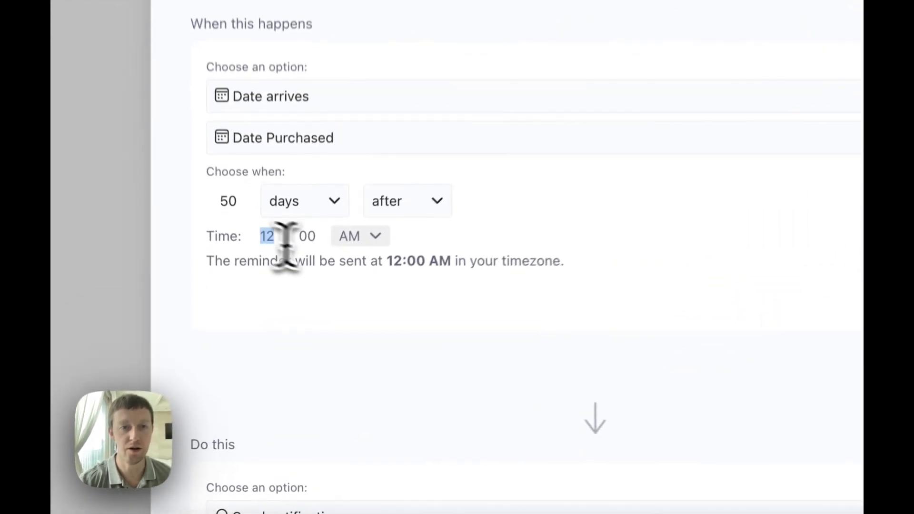
pyautogui.write('9')
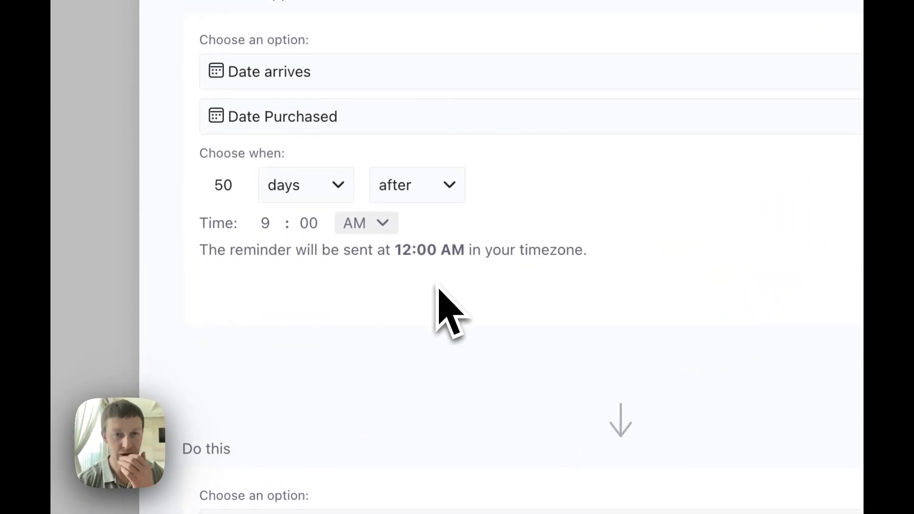
pyautogui.click(709, 283)
pyautogui.scroll(-5, 581, 269)
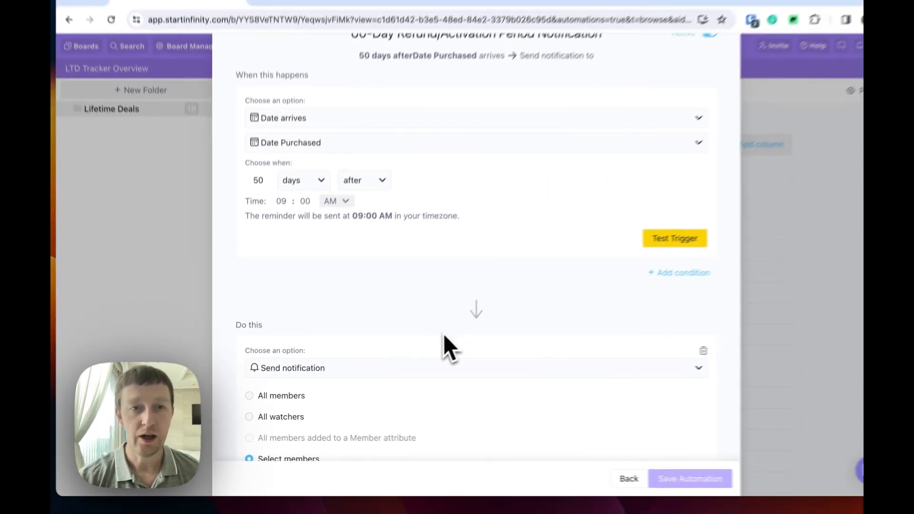
pyautogui.scroll(1, 505, 245)
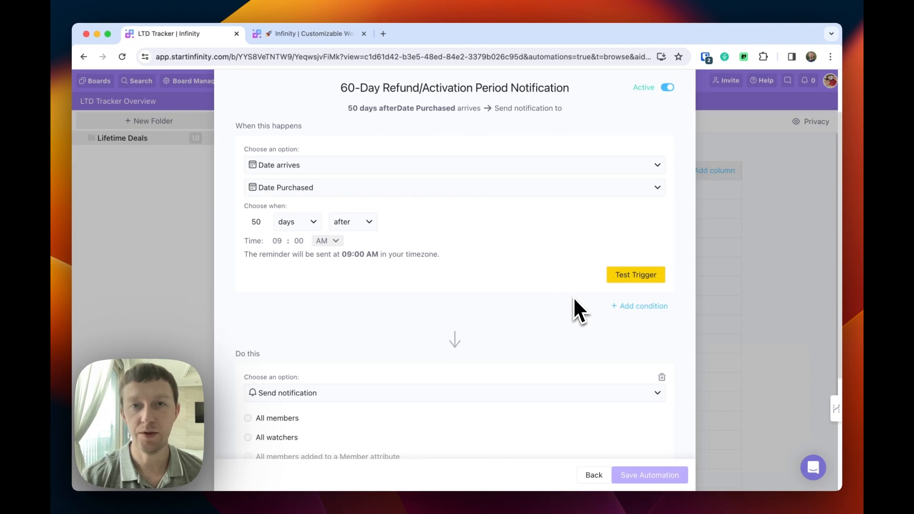
# Add a Continue-if condition requiring the Refund Period field to equal 60 Days.
pyautogui.click(638, 306)
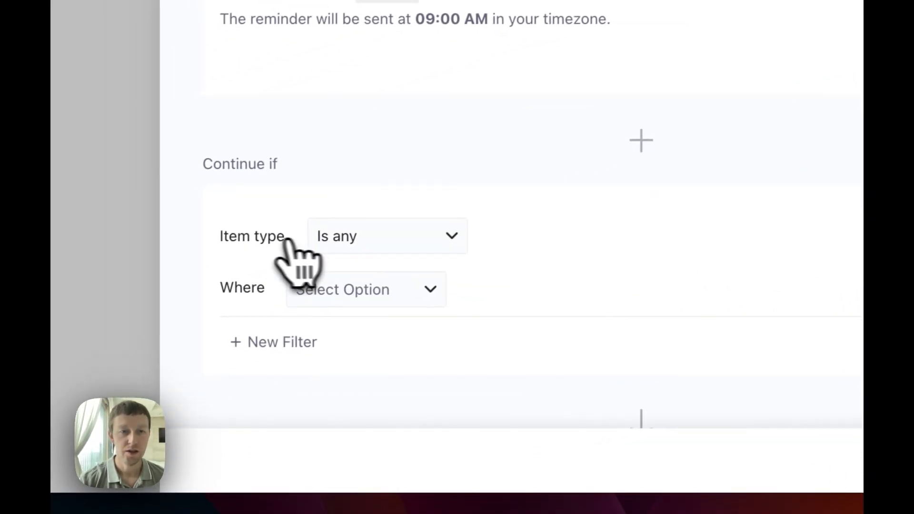
pyautogui.click(348, 287)
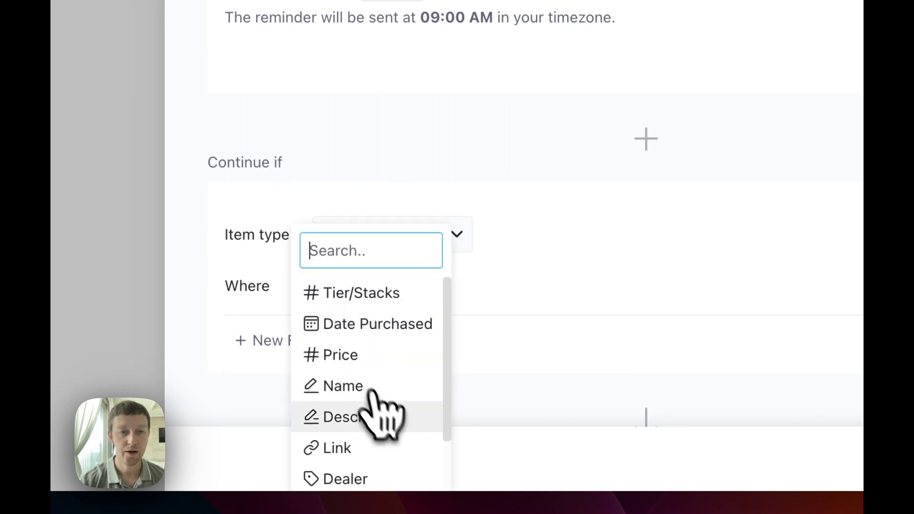
pyautogui.scroll(-2, 402, 429)
pyautogui.click(399, 443)
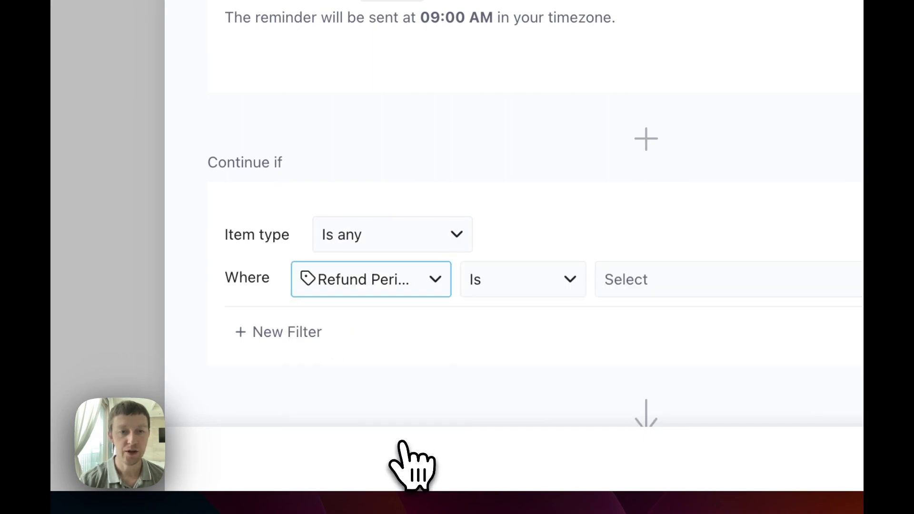
pyautogui.click(665, 283)
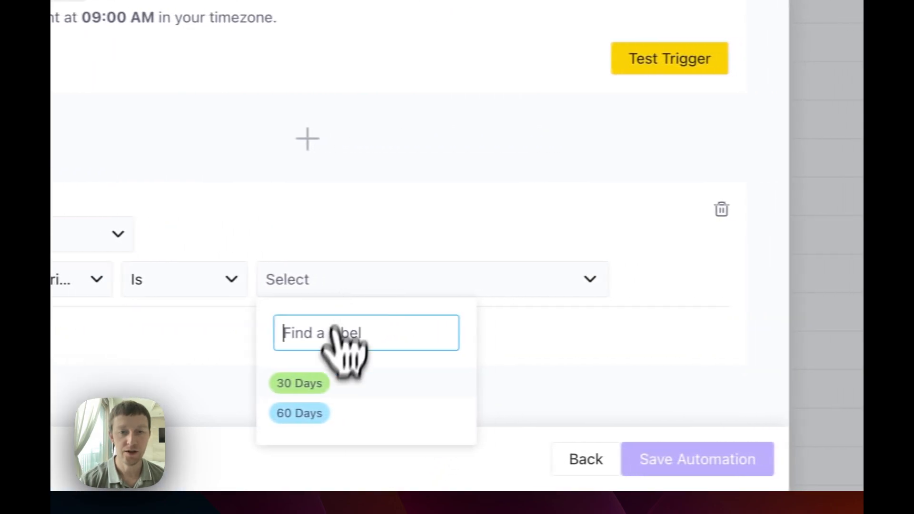
pyautogui.click(301, 415)
pyautogui.click(385, 239)
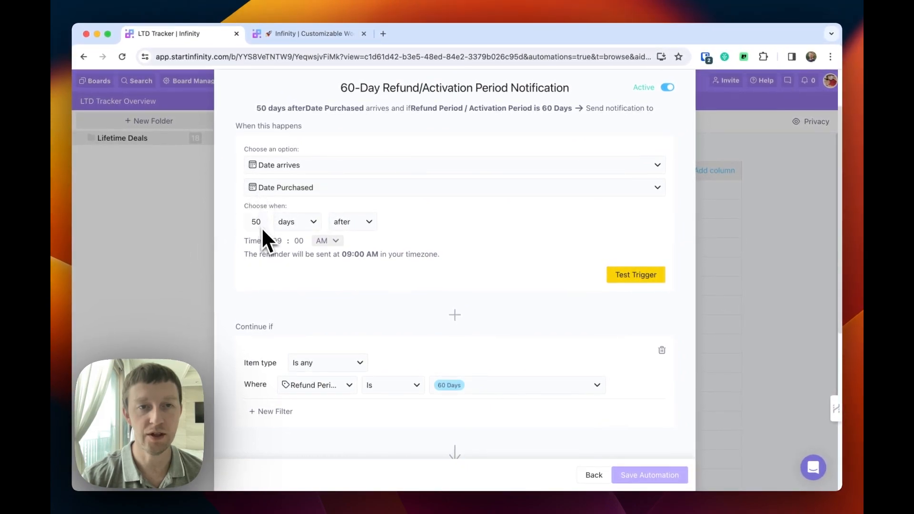
# Change the automation's action to Send email.
pyautogui.scroll(-3, 468, 299)
pyautogui.scroll(-5, 470, 299)
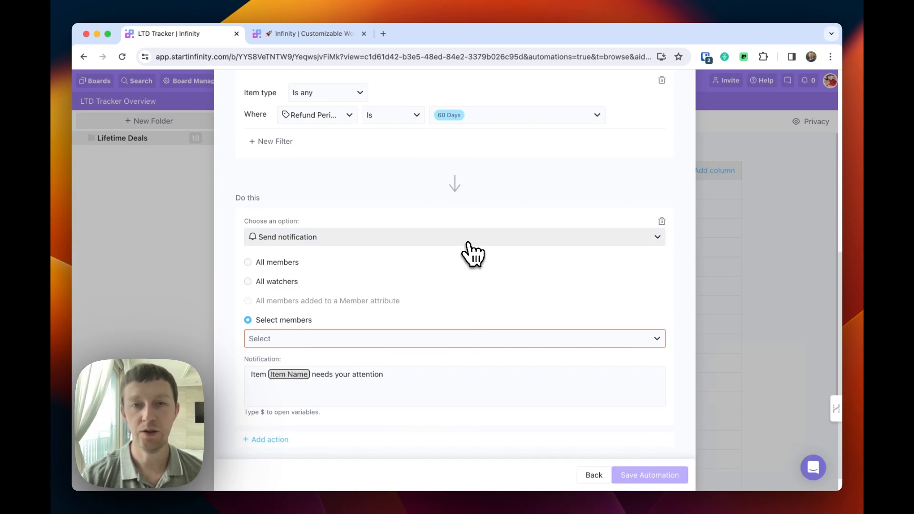
pyautogui.click(469, 242)
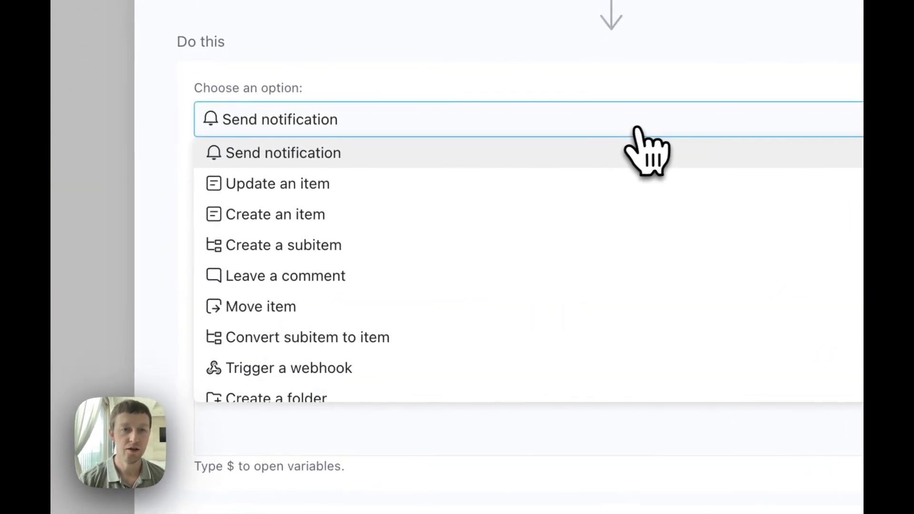
pyautogui.scroll(-3, 422, 284)
pyautogui.scroll(-1, 556, 234)
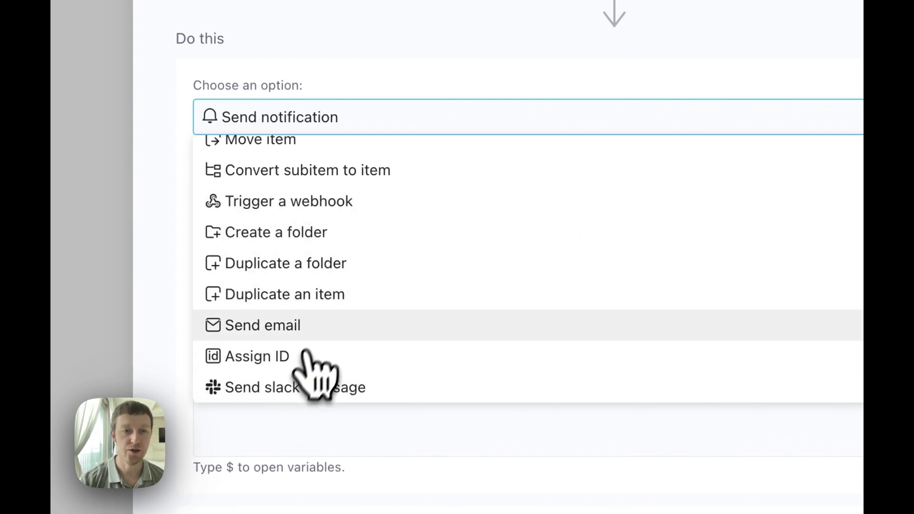
pyautogui.click(295, 326)
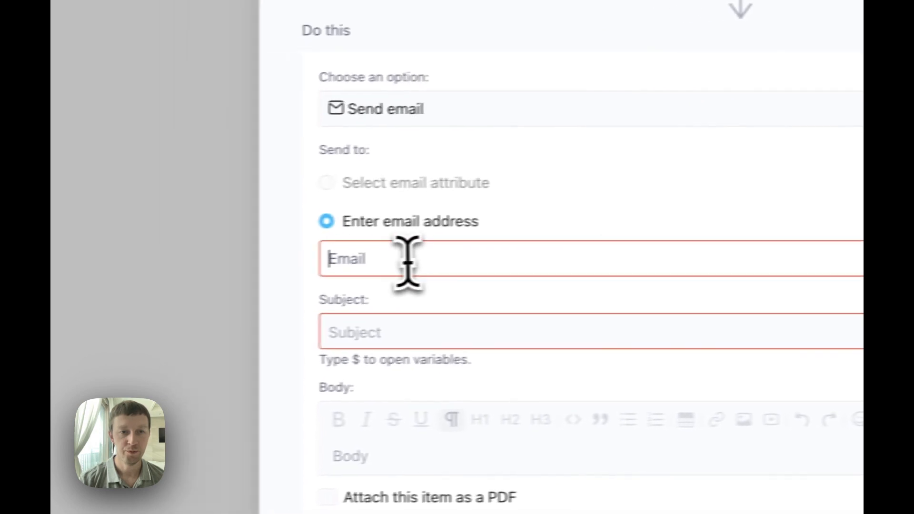
# Enter the recipient e-mail address and set the subject to "Item Name's Refund/Activation Period Ends in 10 Days!!!".
pyautogui.click(446, 257)
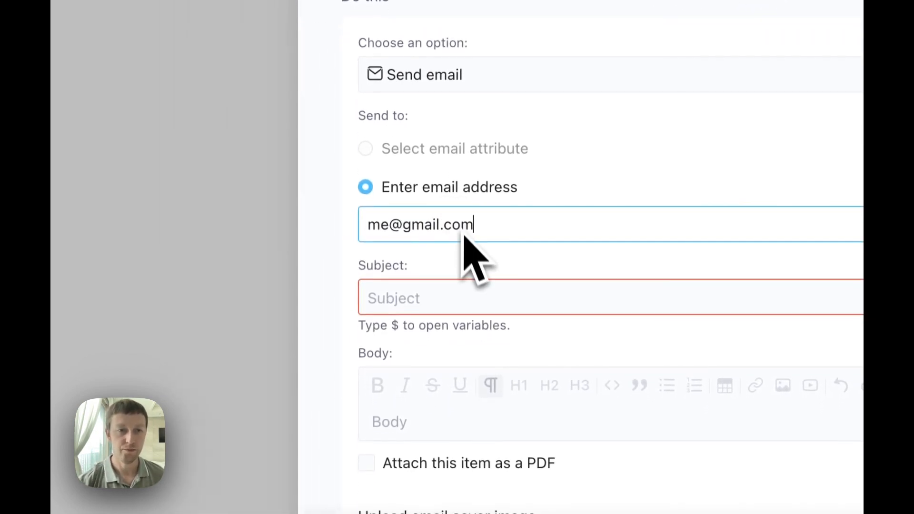
pyautogui.click(466, 296)
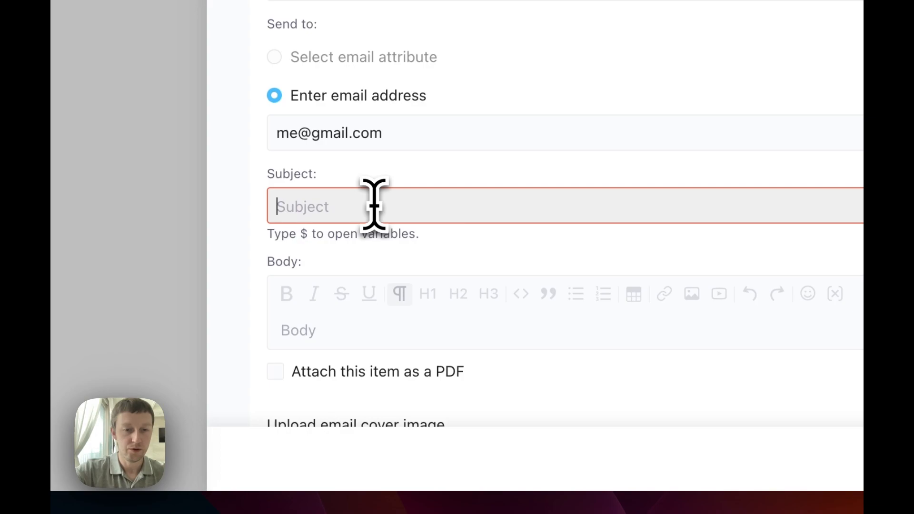
pyautogui.write('$')
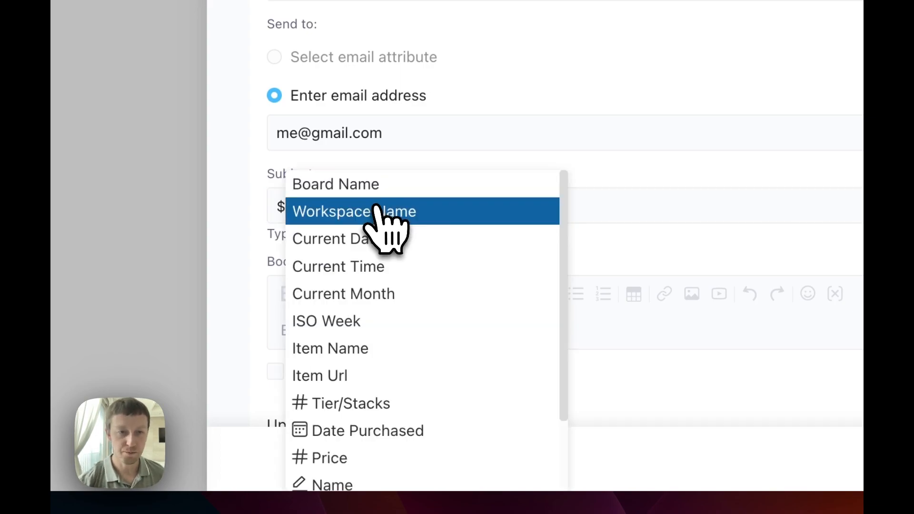
pyautogui.click(381, 353)
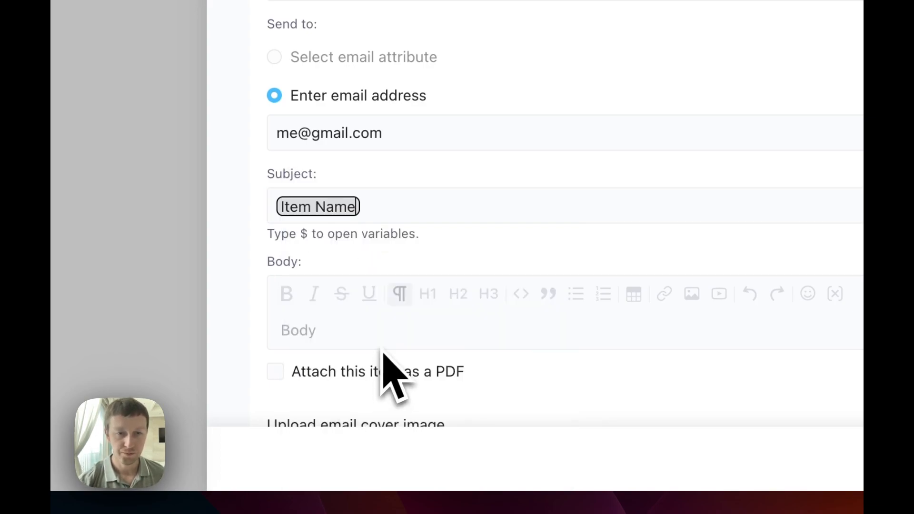
pyautogui.write('Refund/Activation Period Ends in 10 Days!')
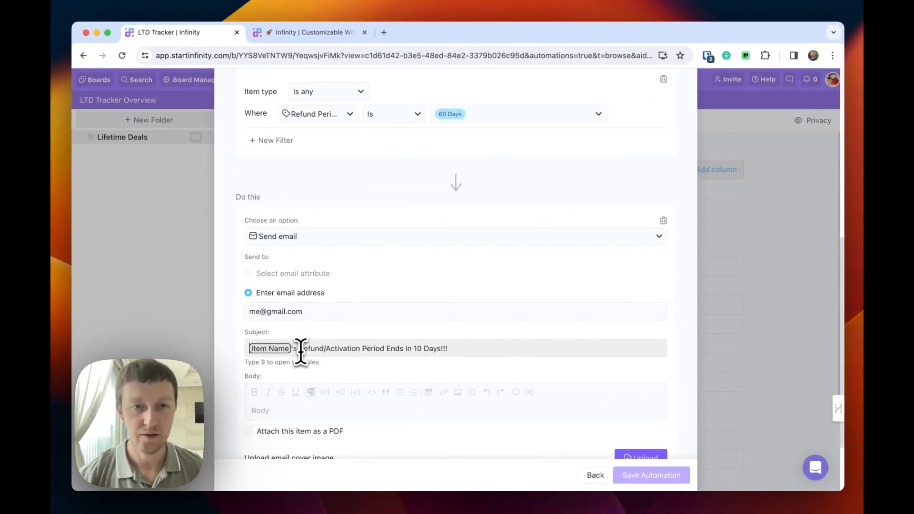
# Prefix the subject with three police-light emojis and paste the same subject line into the body.
pyautogui.press('ctrl+super+space')
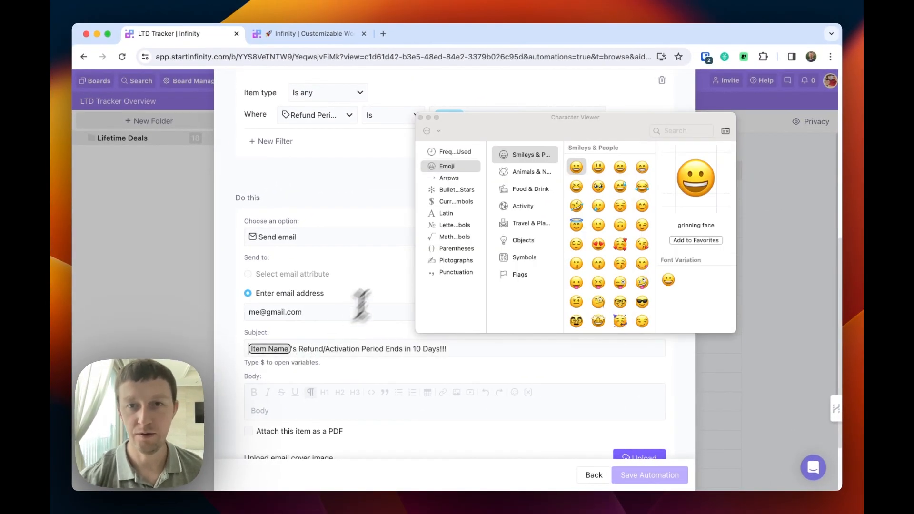
pyautogui.click(680, 135)
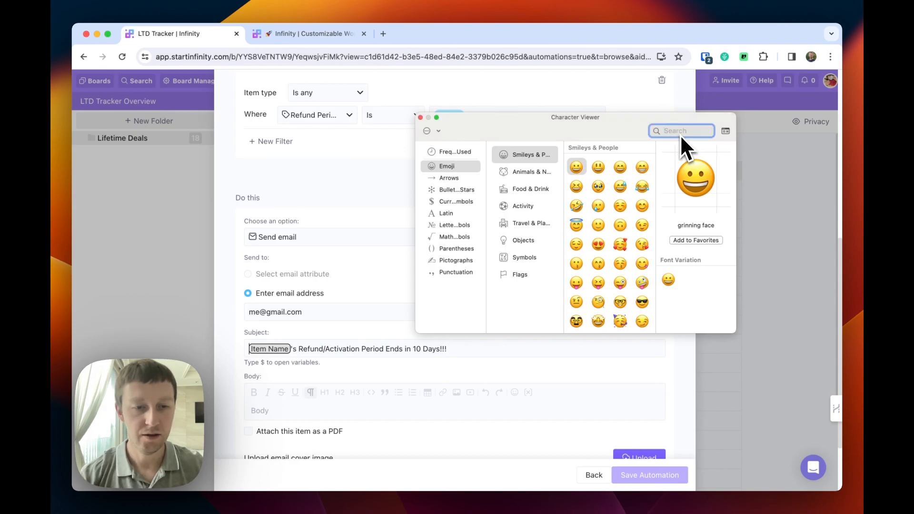
pyautogui.write('al')
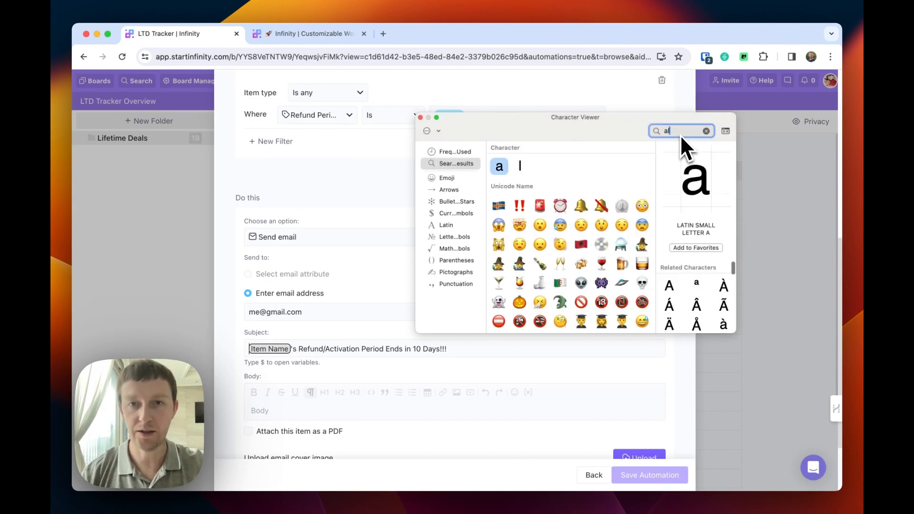
pyautogui.doubleClick(540, 205)
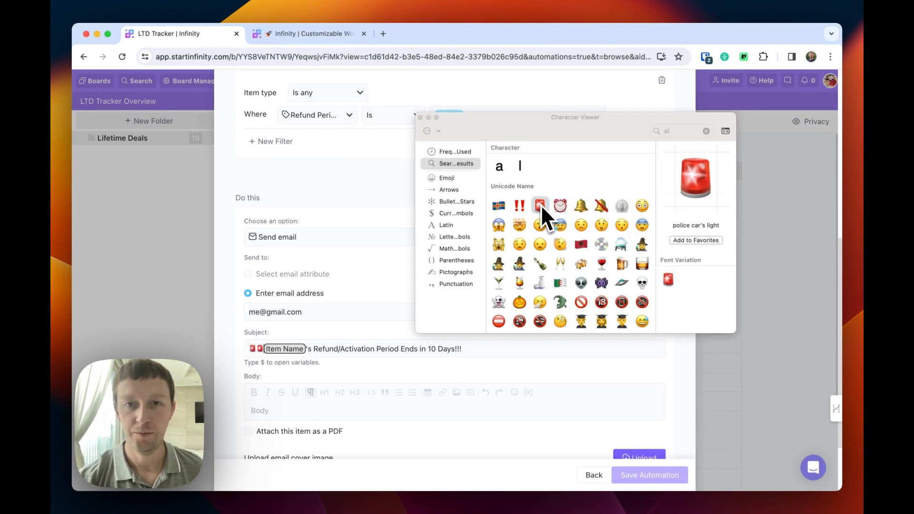
pyautogui.doubleClick(541, 204)
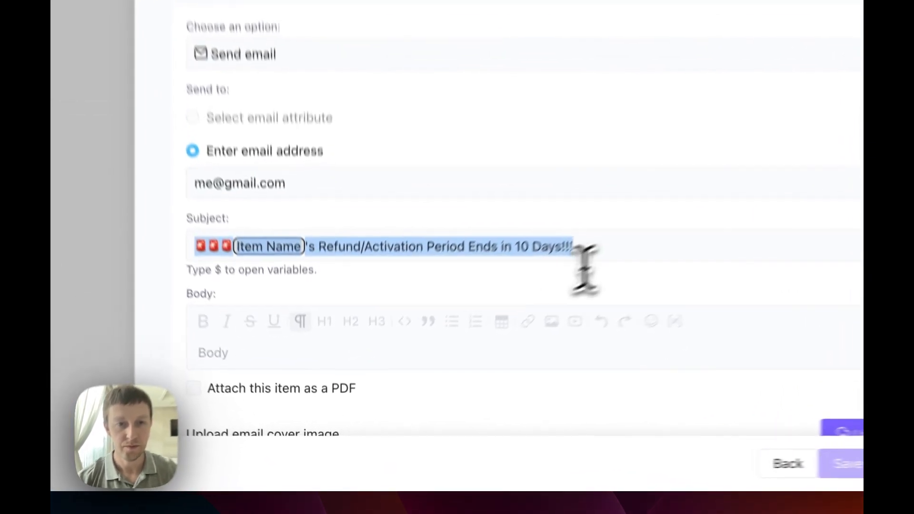
pyautogui.click(252, 331)
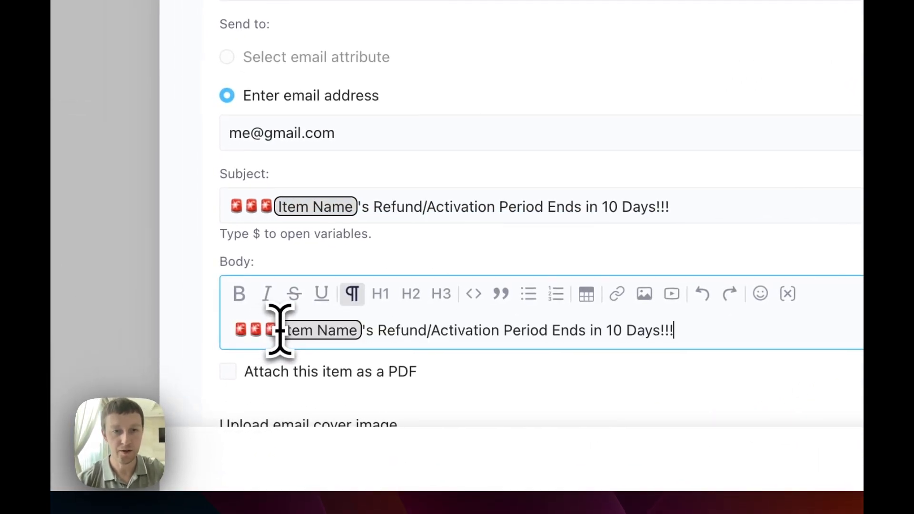
pyautogui.write("🚨🚨🚨Item Name's Refund/Activation Period Ends in 10 Days!!!")
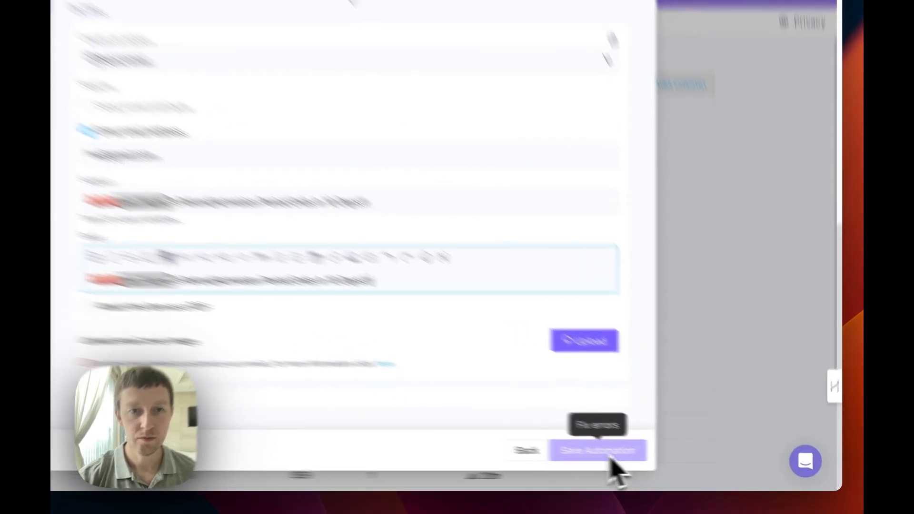
# Save the 60-Day refund notification automation and duplicate it.
pyautogui.click(612, 459)
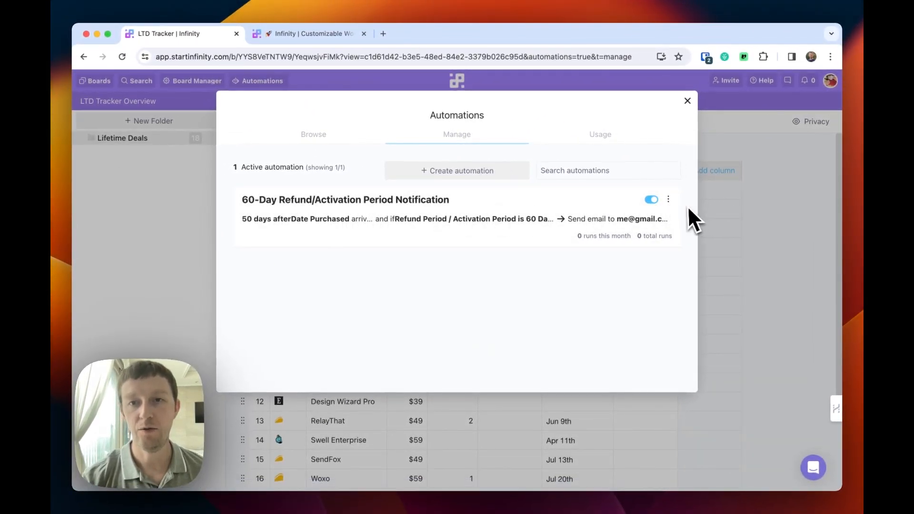
pyautogui.click(669, 200)
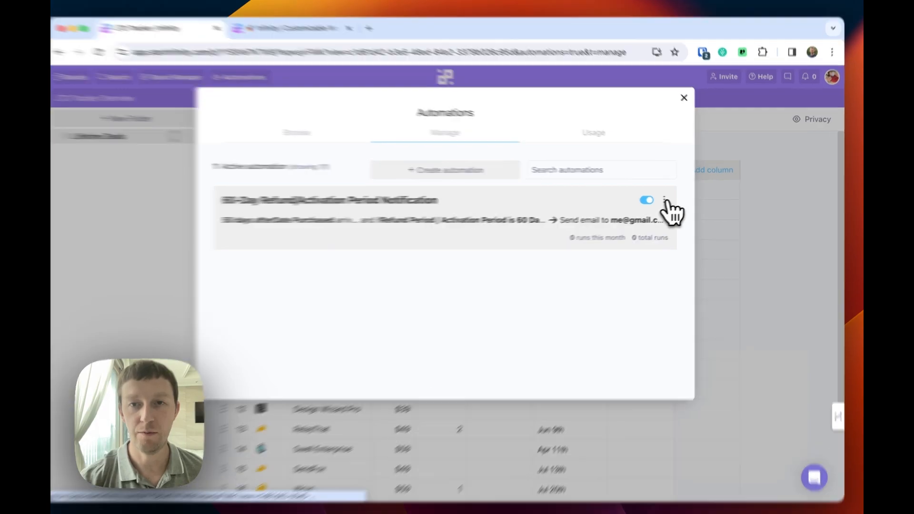
pyautogui.click(619, 257)
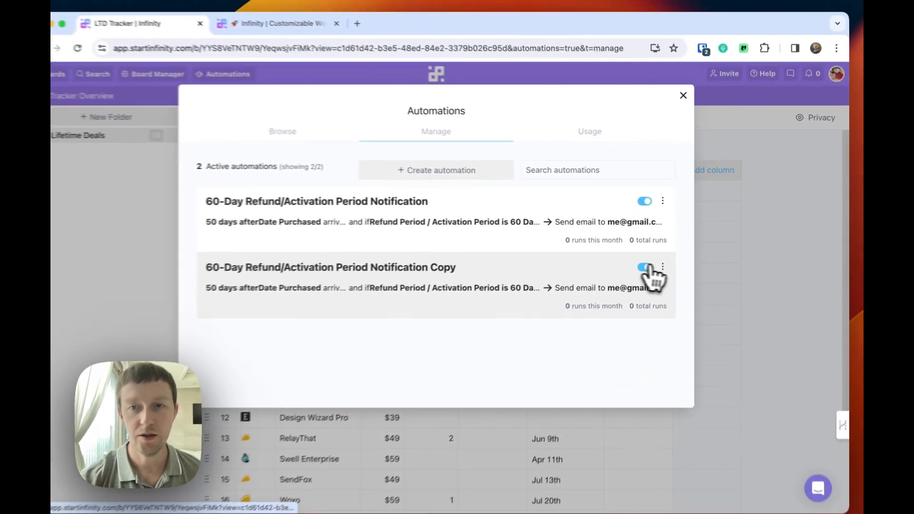
pyautogui.click(552, 335)
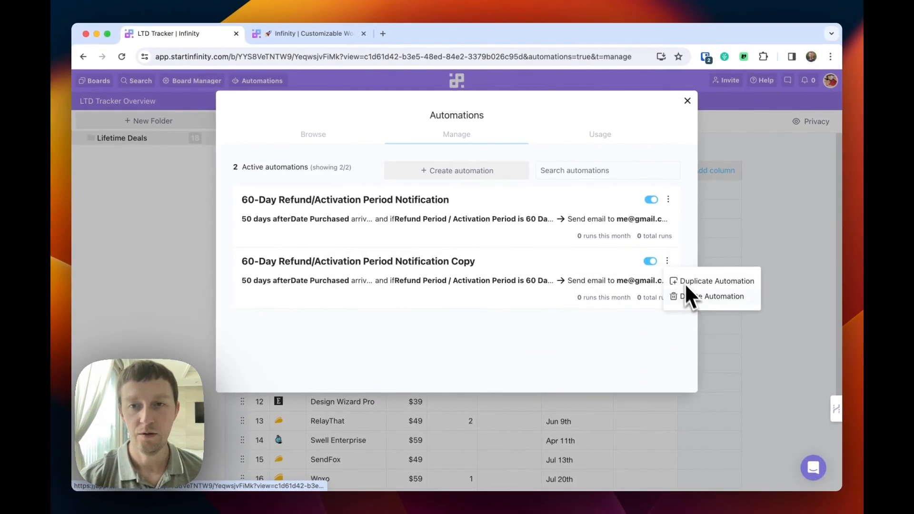
# Retitle the copy to 30-Day, switch its Refund Period filter to 30 Days, and save.
pyautogui.click(448, 279)
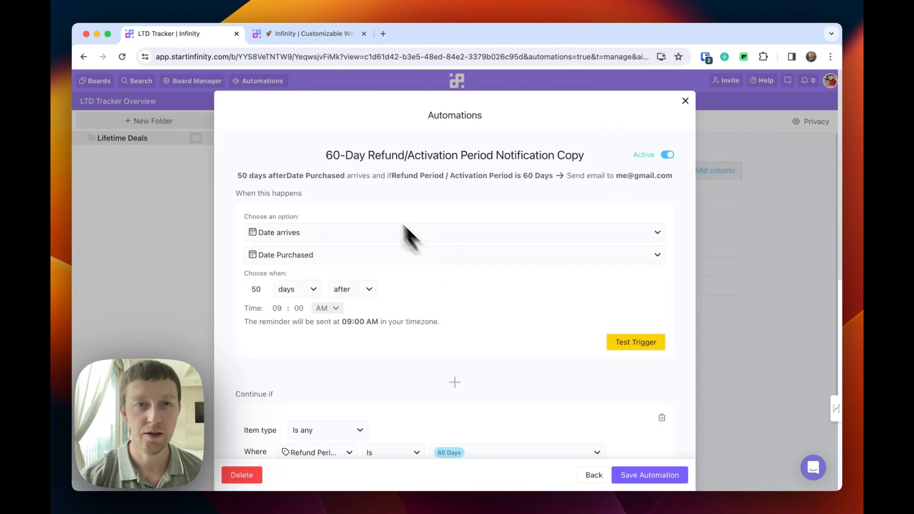
pyautogui.press('BackSpace')
pyautogui.write('3')
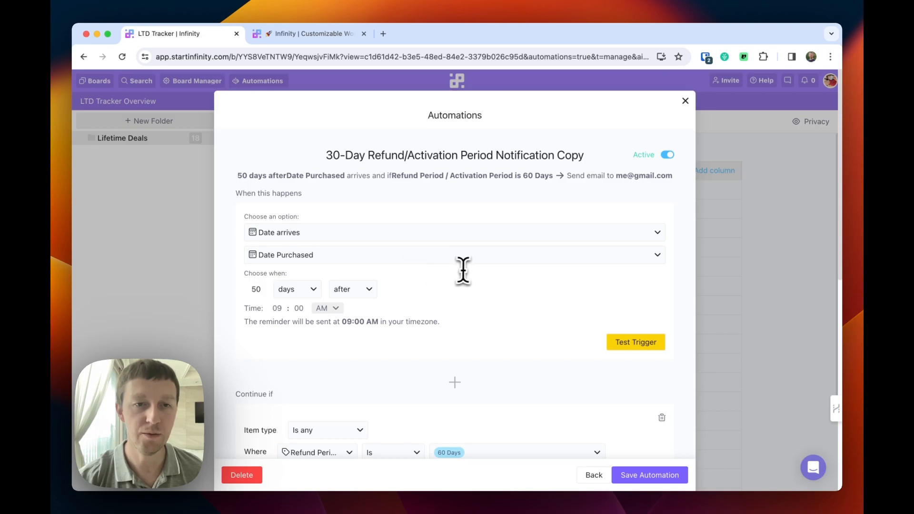
pyautogui.scroll(-3, 487, 327)
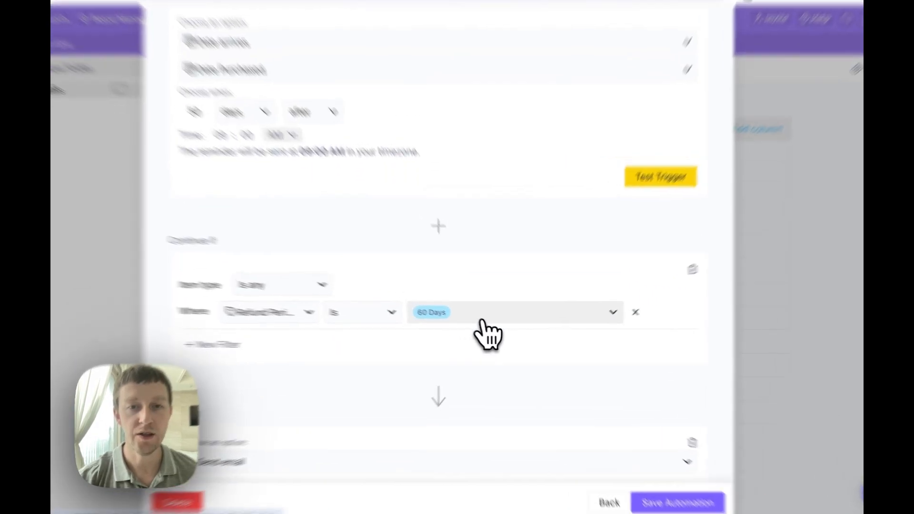
pyautogui.click(492, 372)
pyautogui.click(395, 392)
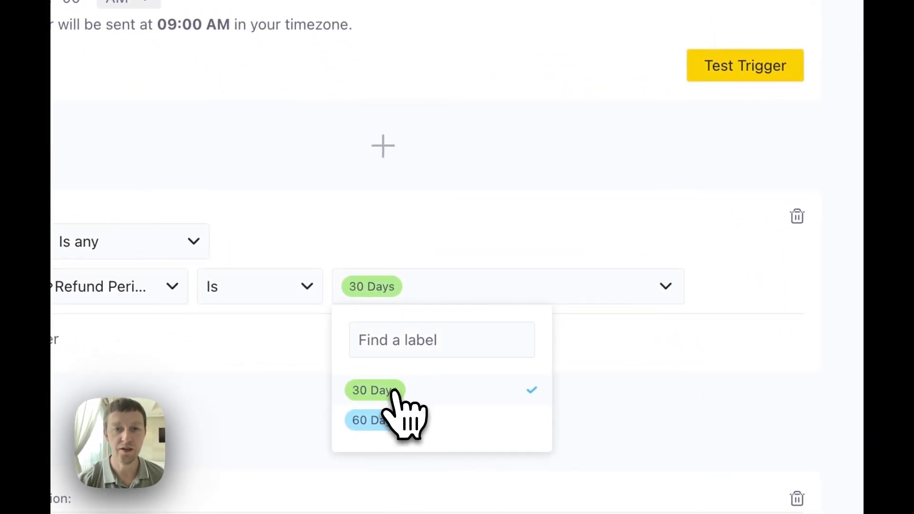
pyautogui.click(645, 373)
pyautogui.scroll(-10, 612, 374)
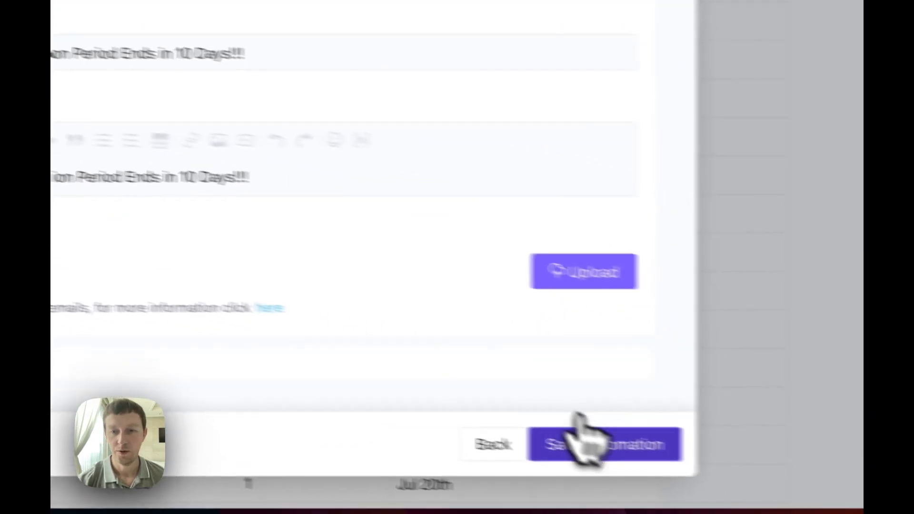
pyautogui.click(613, 443)
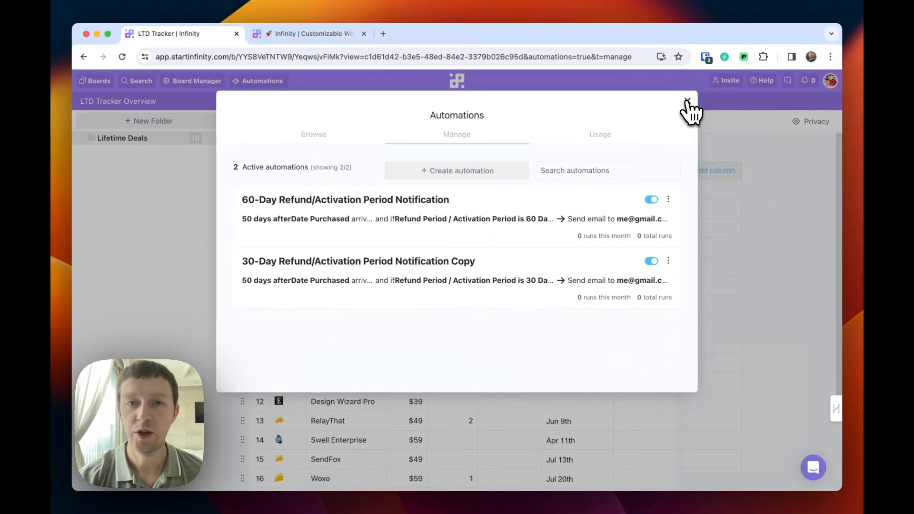
# Close Automations, then add an Email-type column named 'Login Email' to All Deals.
pyautogui.click(687, 102)
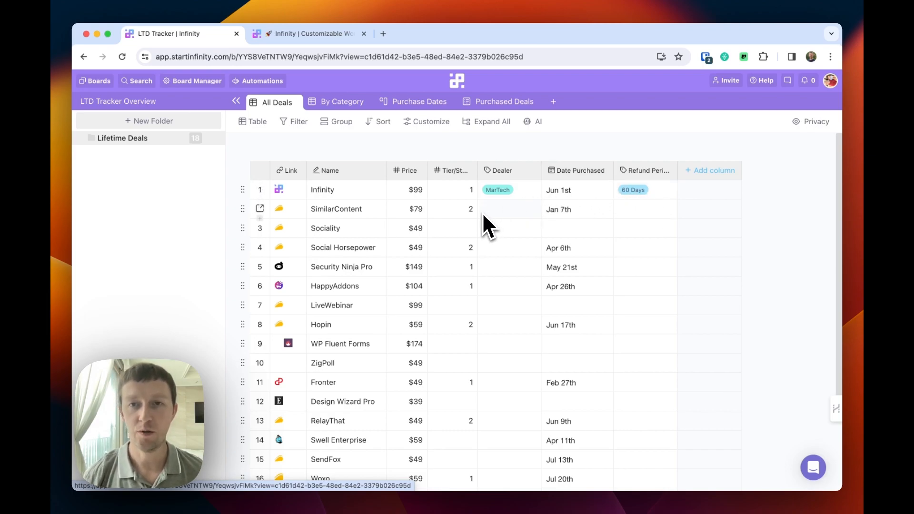
pyautogui.scroll(-1, 483, 213)
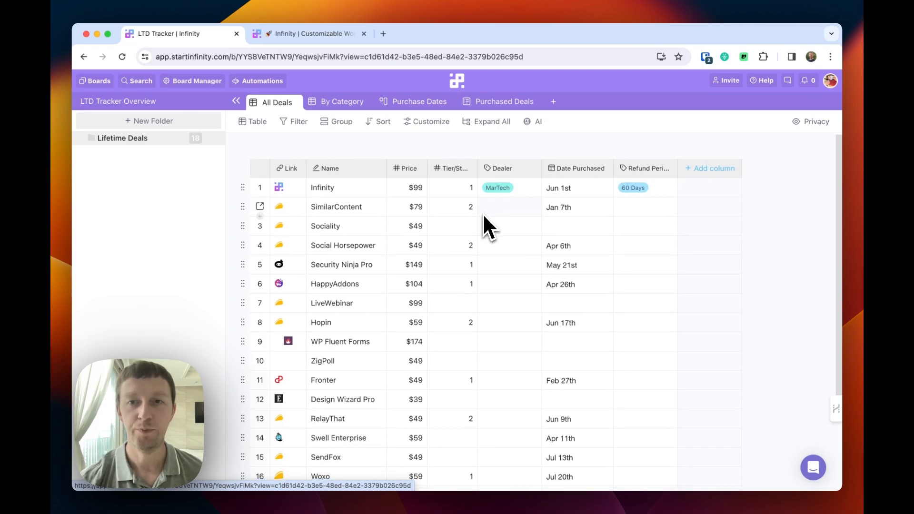
pyautogui.click(724, 186)
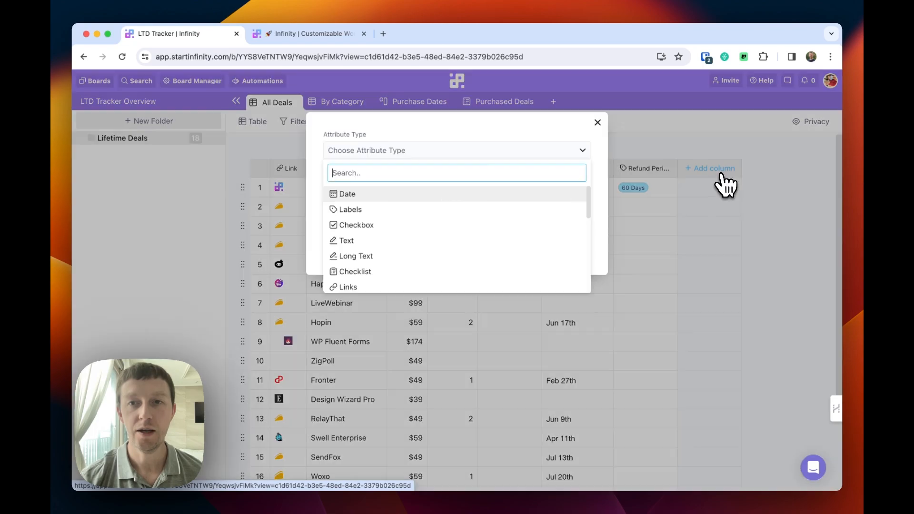
pyautogui.scroll(-4, 471, 262)
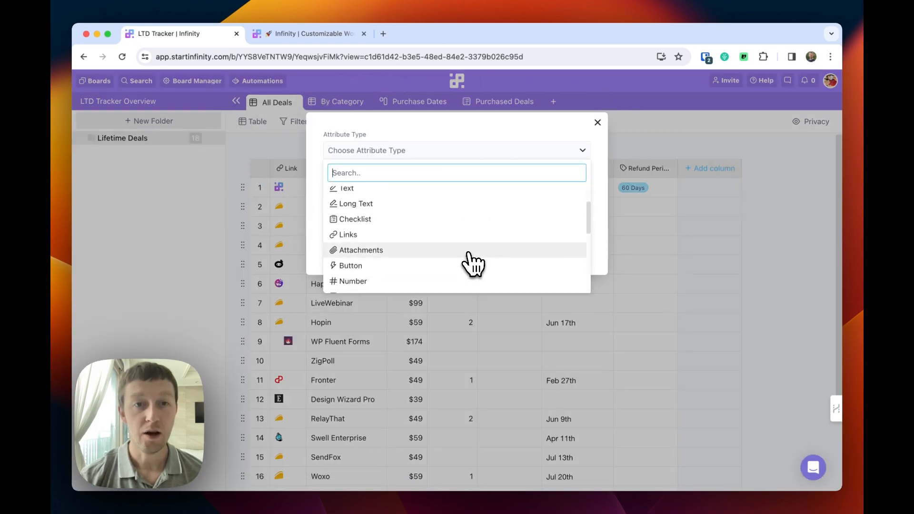
pyautogui.scroll(-5, 472, 264)
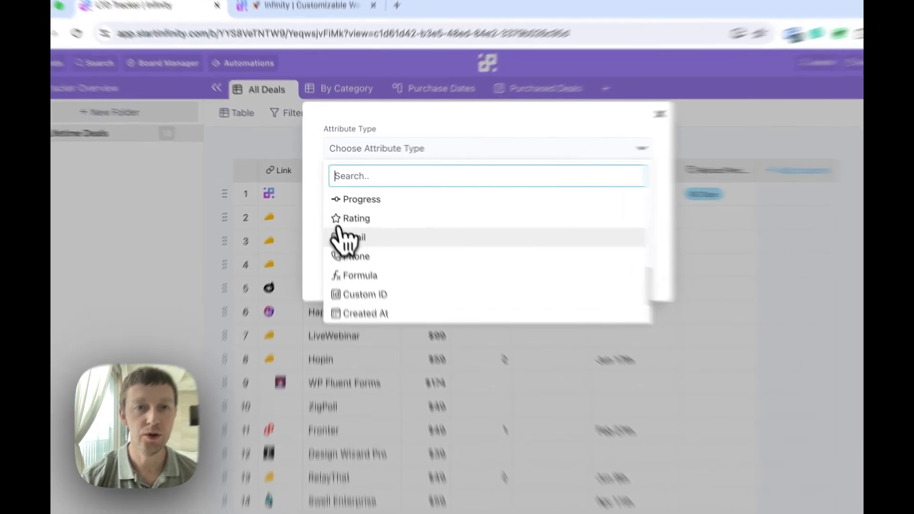
pyautogui.click(347, 223)
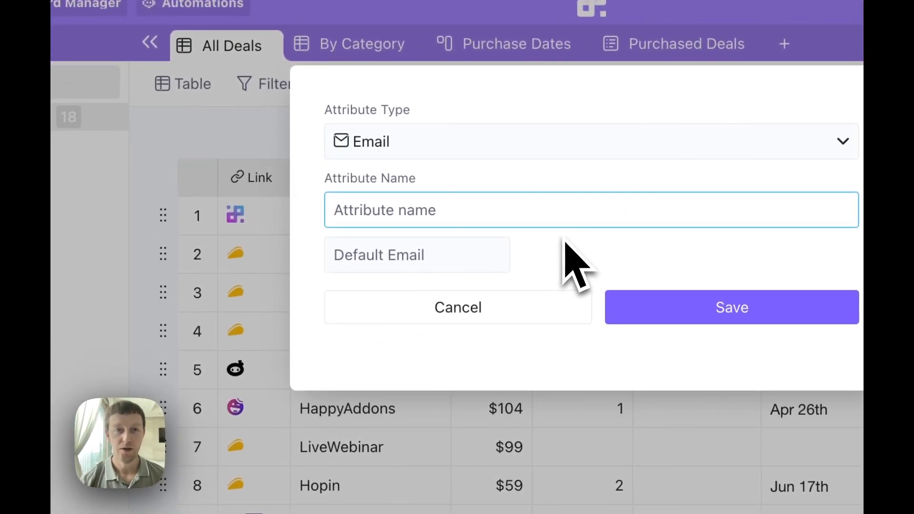
pyautogui.write('Login Email')
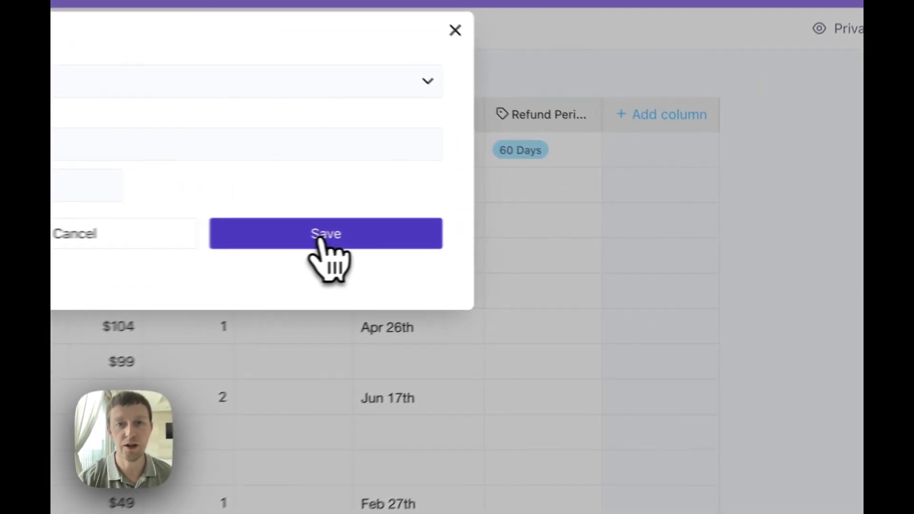
pyautogui.click(324, 235)
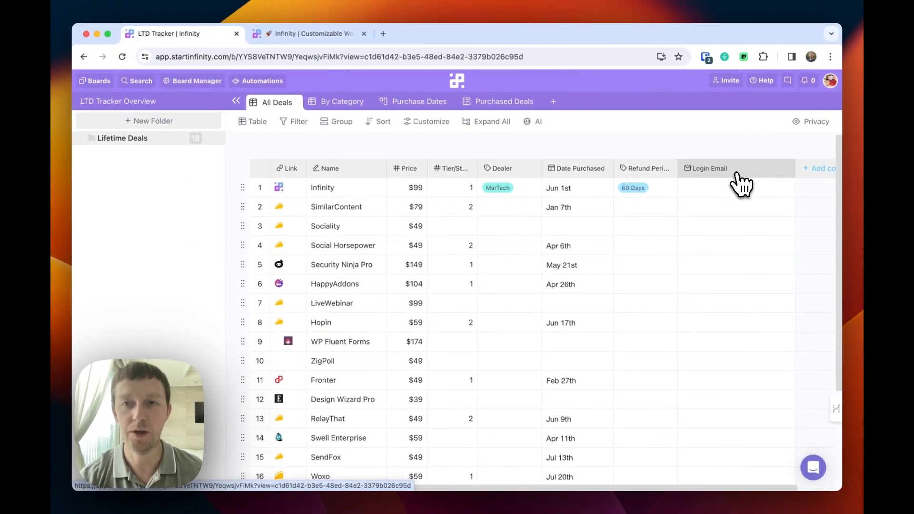
pyautogui.hscroll(3, 742, 208)
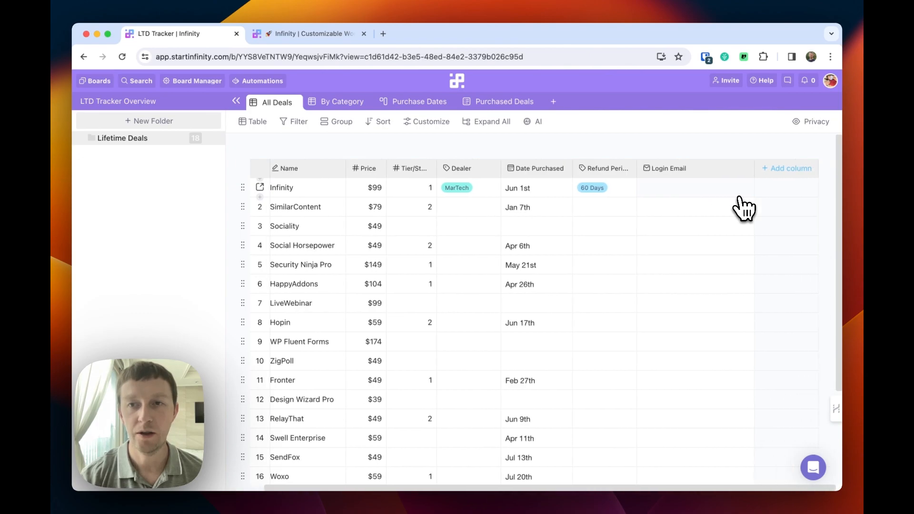
# Add an Attachments-type column named 'Invoice' beside Login Email.
pyautogui.click(778, 169)
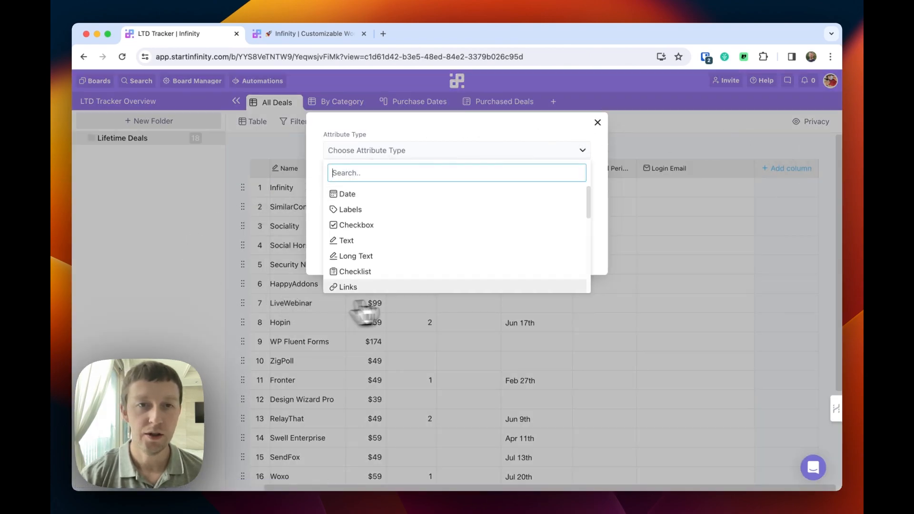
pyautogui.scroll(-3, 418, 276)
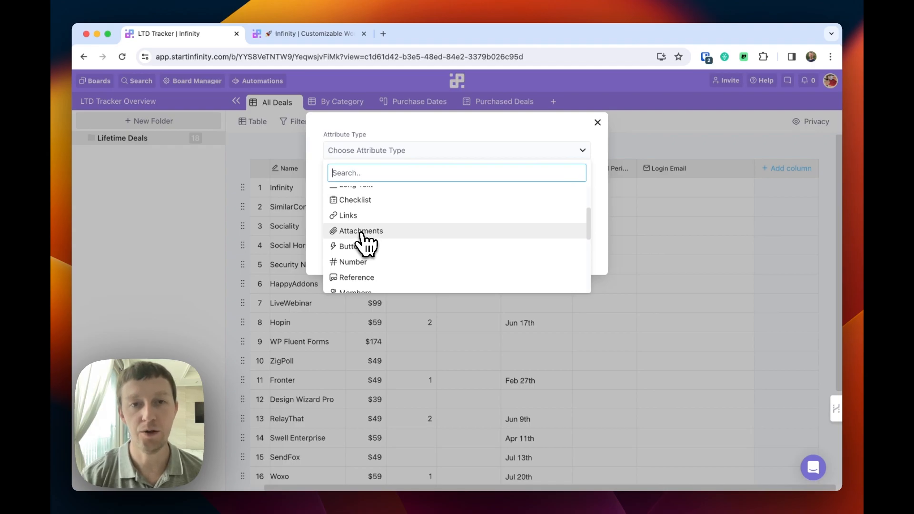
pyautogui.click(361, 231)
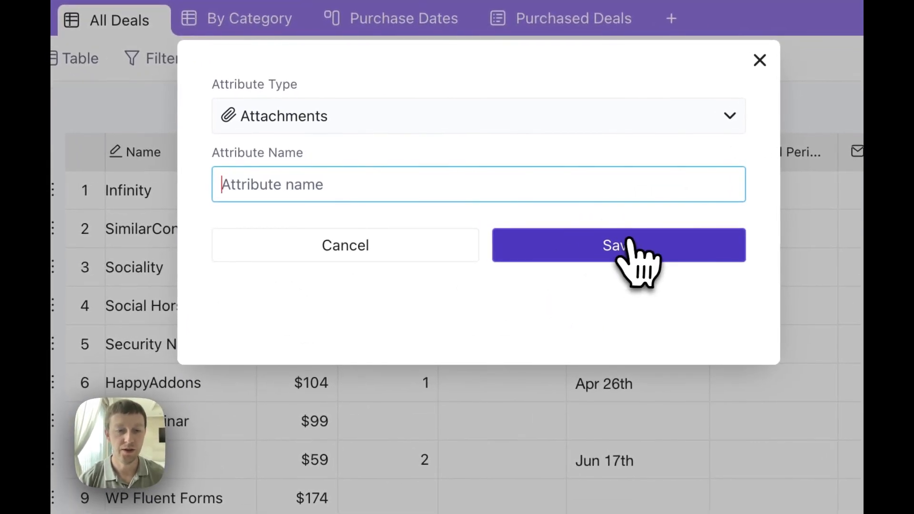
pyautogui.write('Invoice')
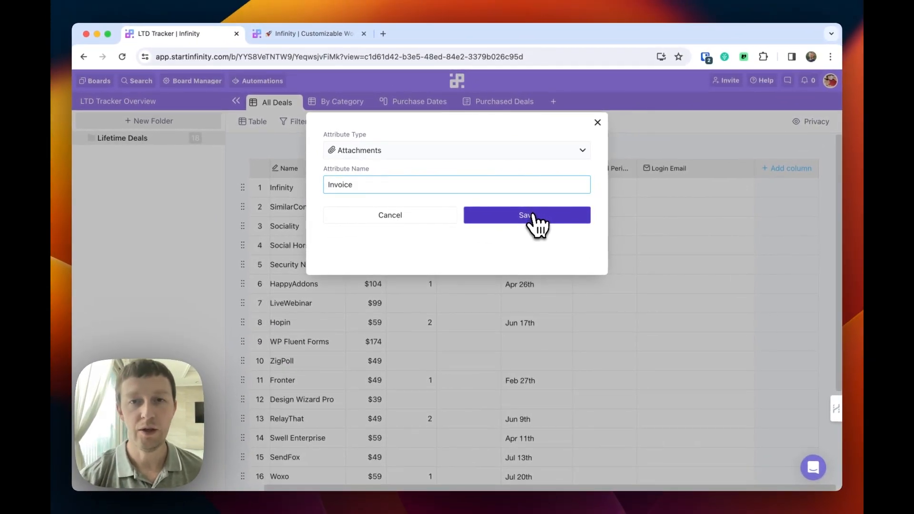
pyautogui.click(535, 221)
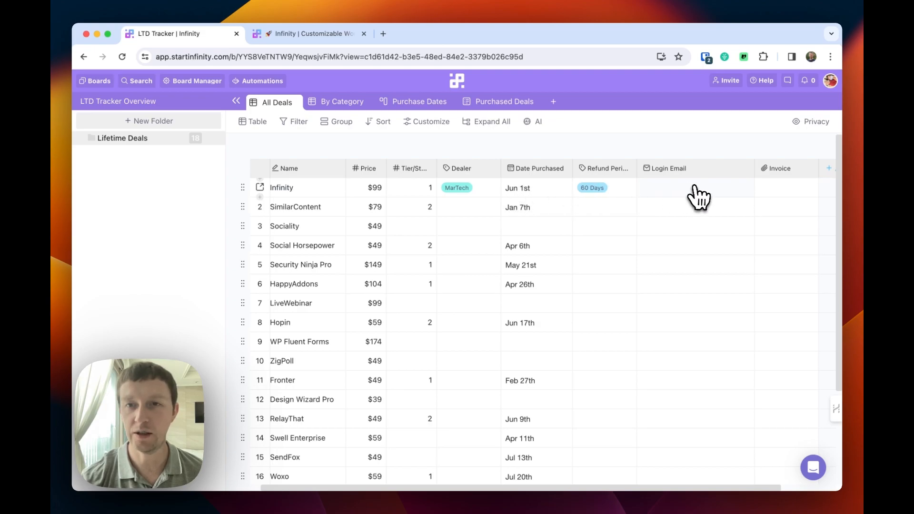
pyautogui.hscroll(3, 724, 199)
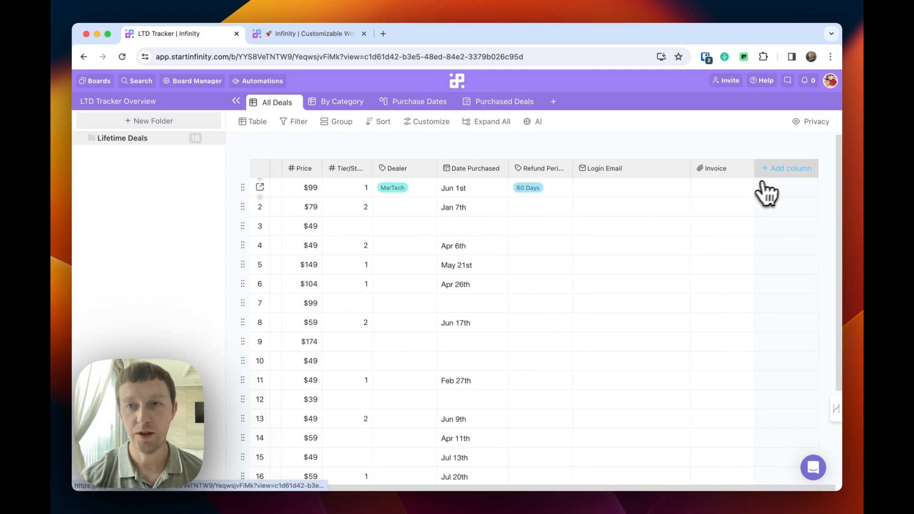
# Add an Attachments-type column named 'Deal Details' after Invoice and check row 1's attachment popup.
pyautogui.click(784, 179)
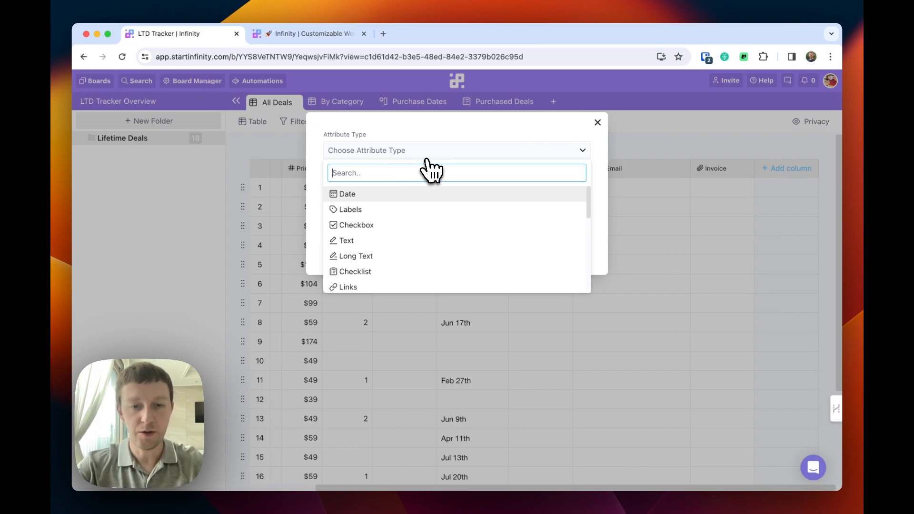
pyautogui.write('Deal Details')
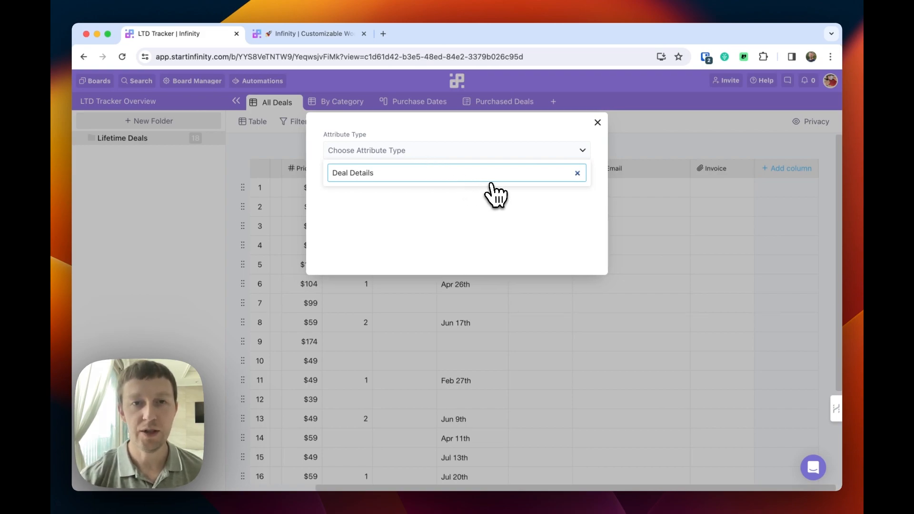
pyautogui.moveTo(448, 180); pyautogui.dragTo(326, 181)
pyautogui.press('BackSpace')
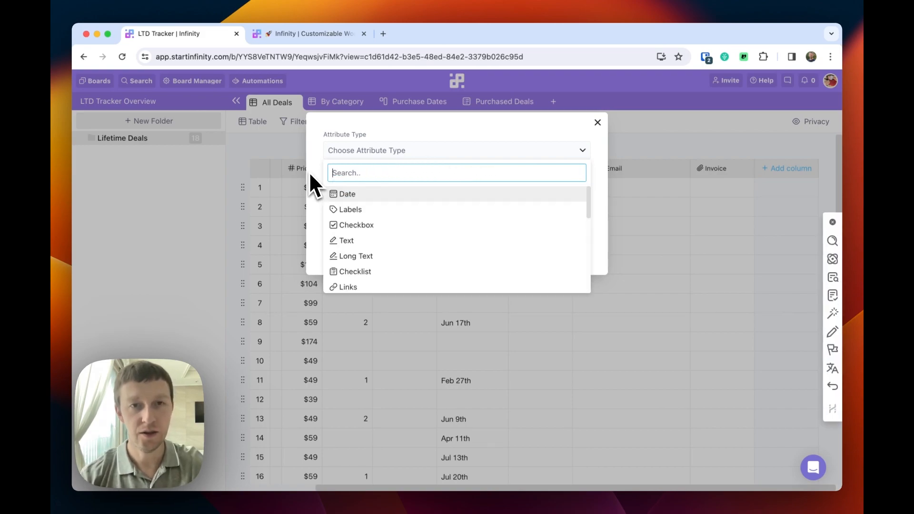
pyautogui.scroll(-3, 405, 260)
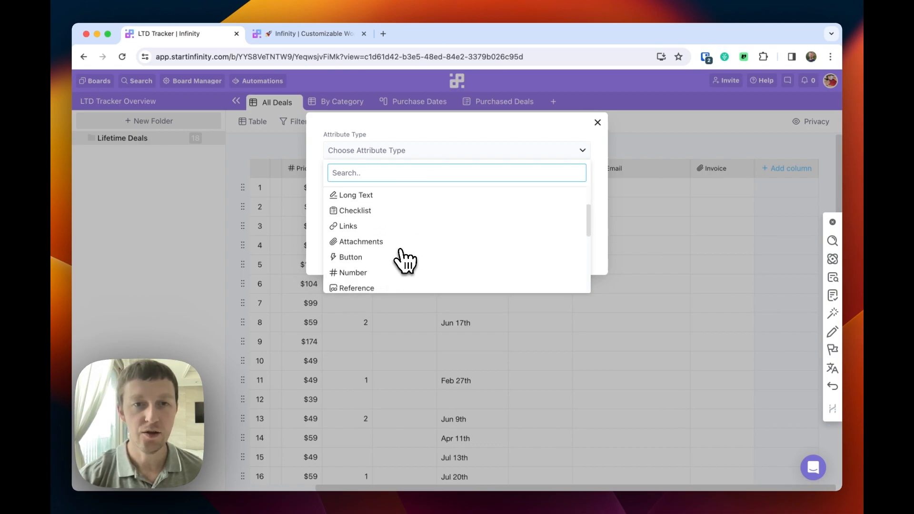
pyautogui.click(372, 243)
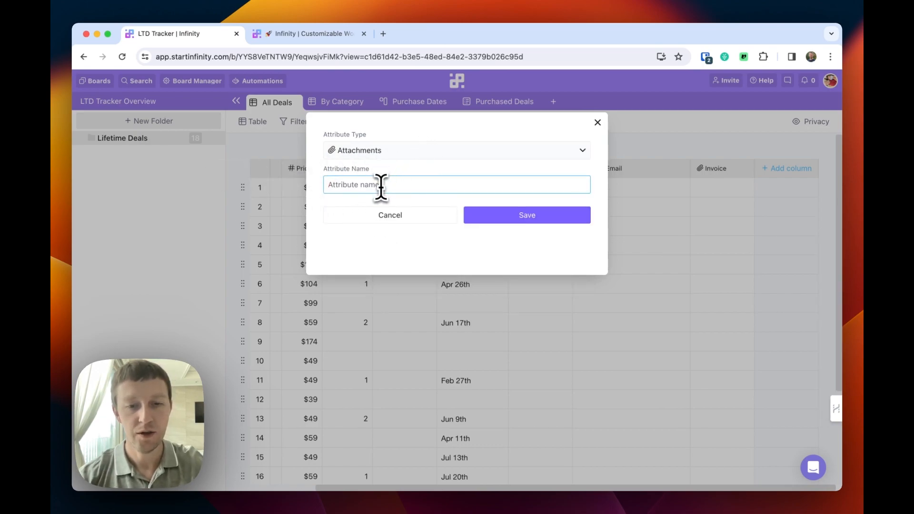
pyautogui.click(541, 220)
pyautogui.hscroll(3, 706, 218)
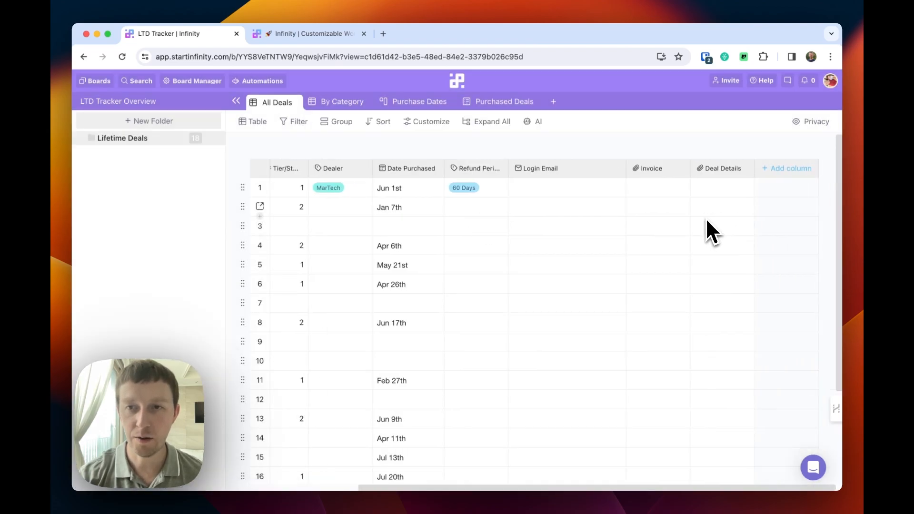
pyautogui.click(708, 193)
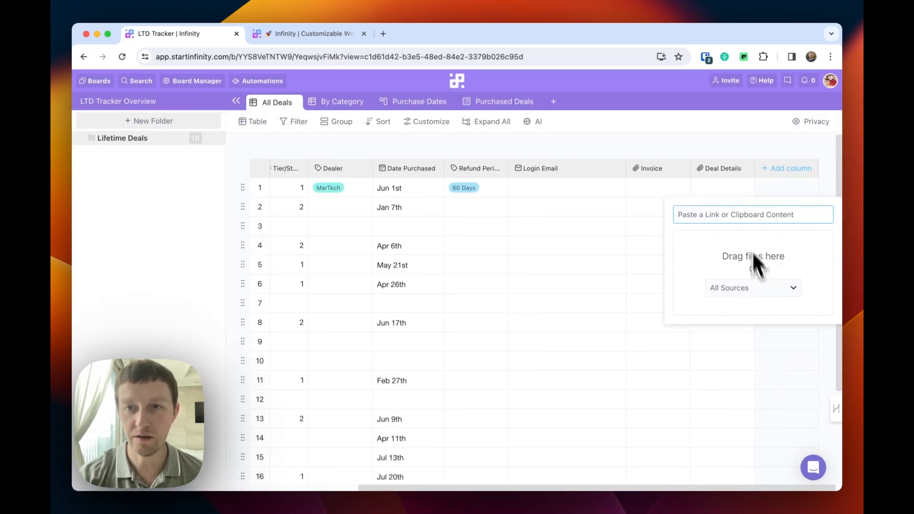
pyautogui.click(715, 193)
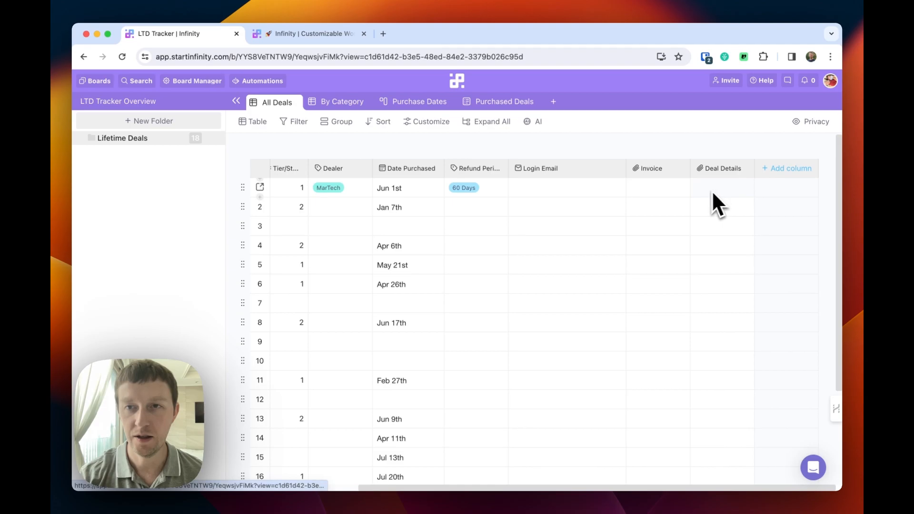
# Add an Attachments-type column named 'Screenshot' after Deal Details.
pyautogui.click(787, 170)
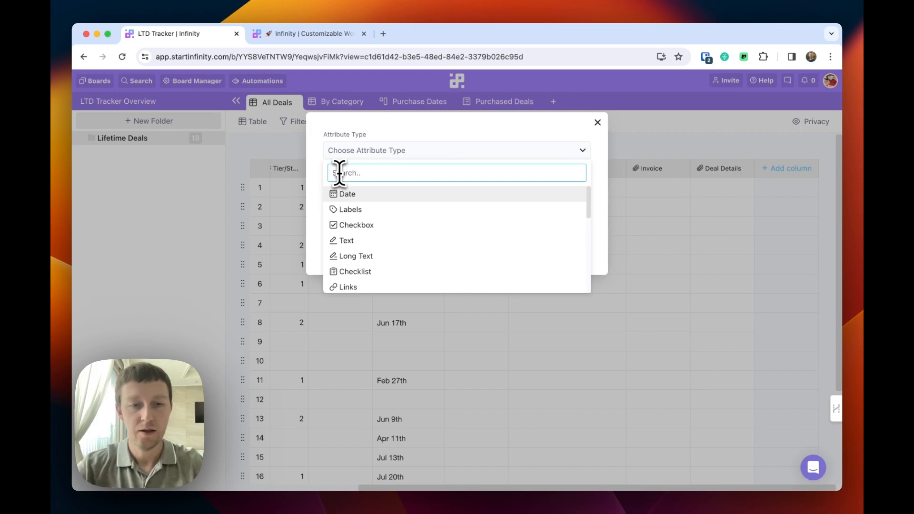
pyautogui.write('Sele')
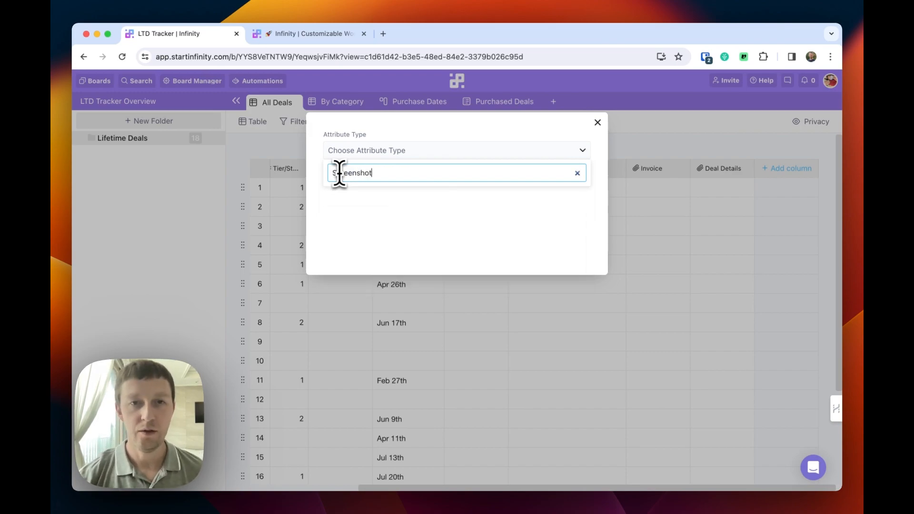
pyautogui.doubleClick(339, 174)
pyautogui.press('BackSpace')
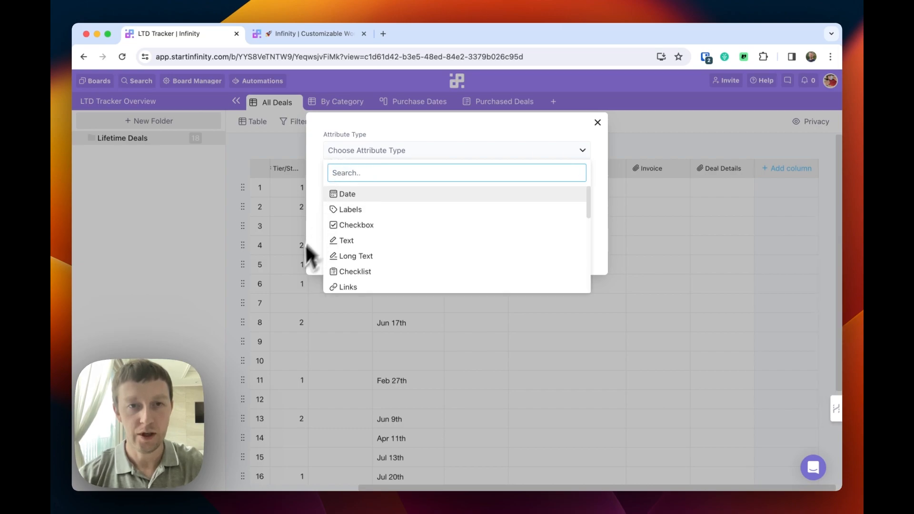
pyautogui.scroll(-3, 377, 278)
pyautogui.click(379, 241)
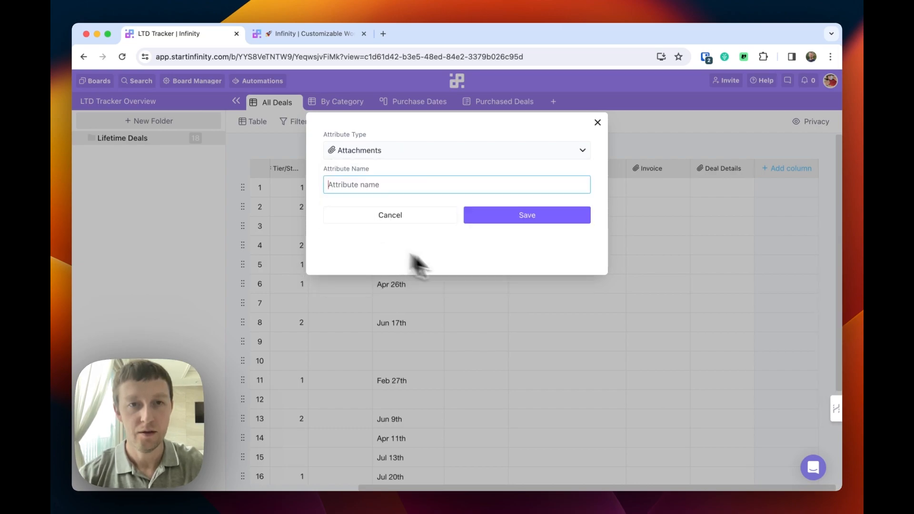
pyautogui.click(529, 217)
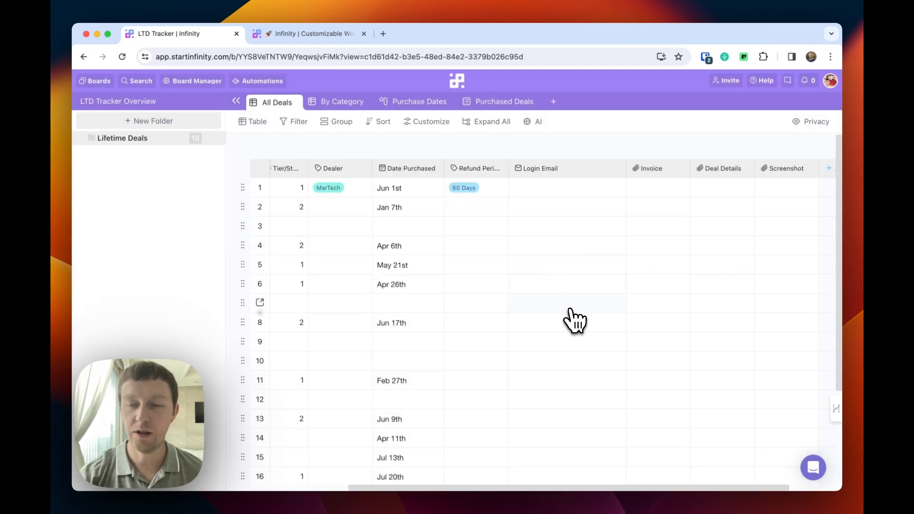
pyautogui.hscroll(3, 575, 322)
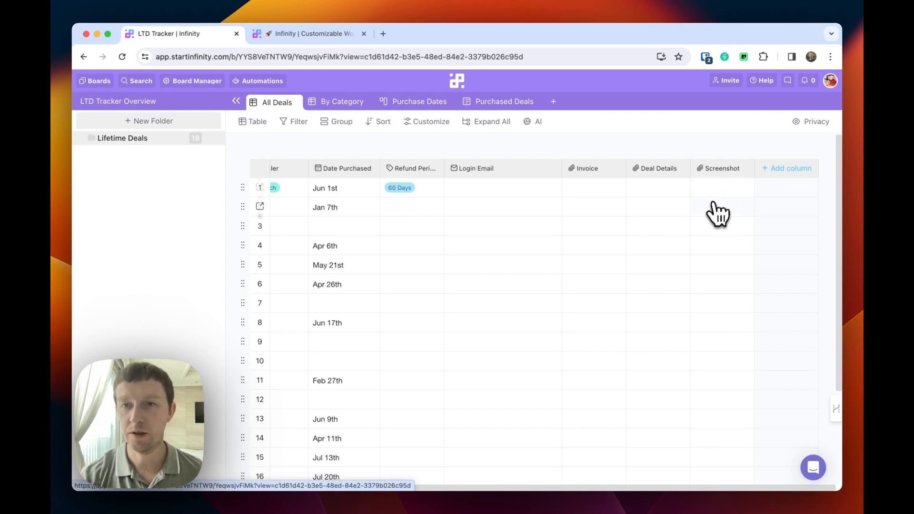
# Add a Text column named 'Notes' and enter 'Giveaway' for the first deal.
pyautogui.click(797, 173)
pyautogui.scroll(-3, 498, 267)
pyautogui.scroll(-2, 500, 274)
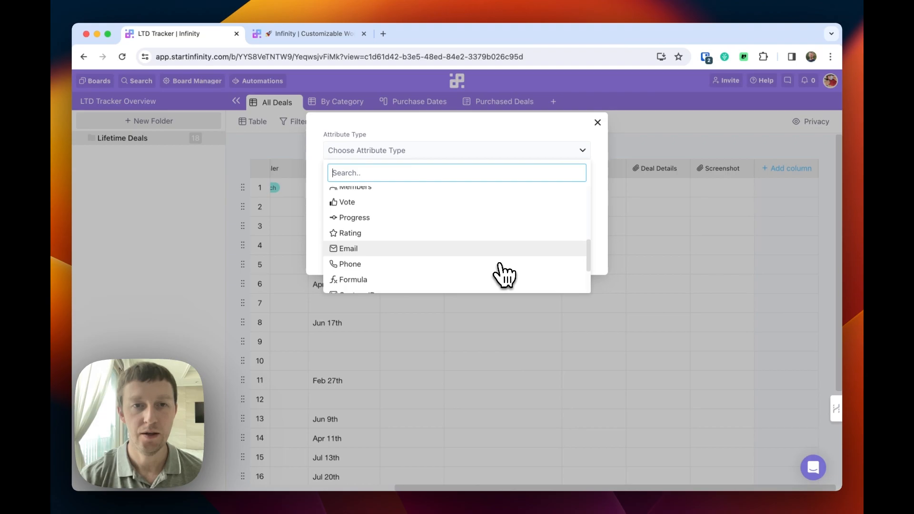
pyautogui.scroll(5, 500, 274)
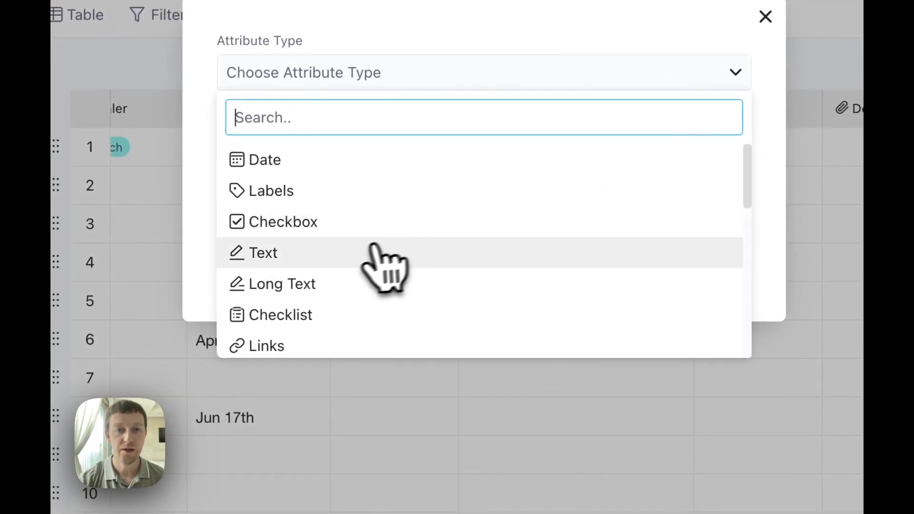
pyautogui.click(379, 252)
pyautogui.write('Notes')
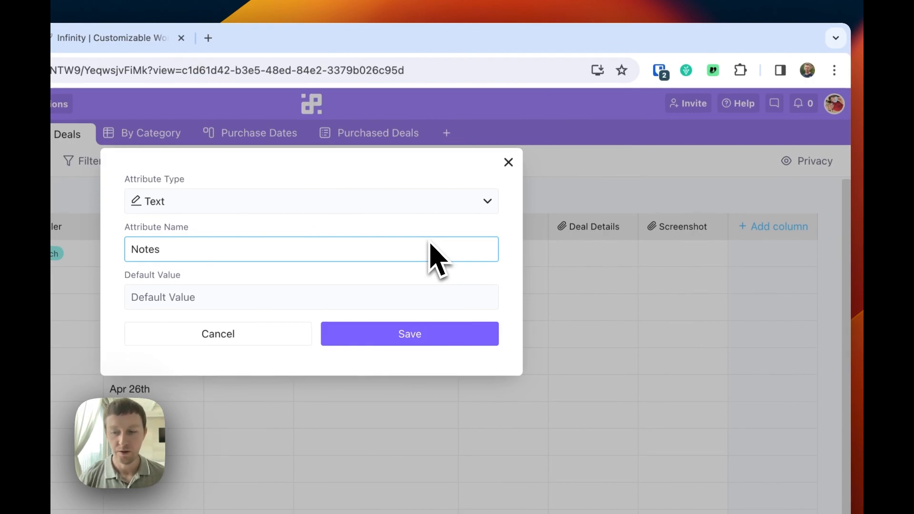
pyautogui.click(419, 334)
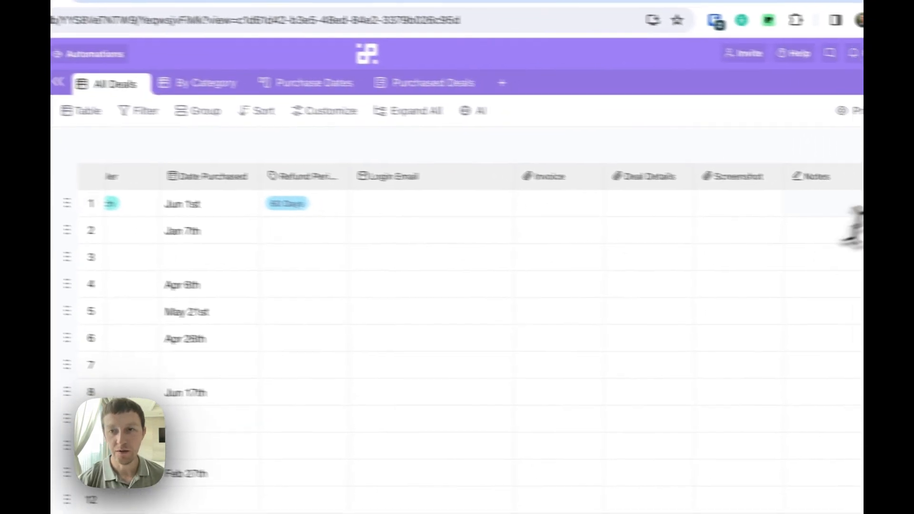
pyautogui.click(831, 204)
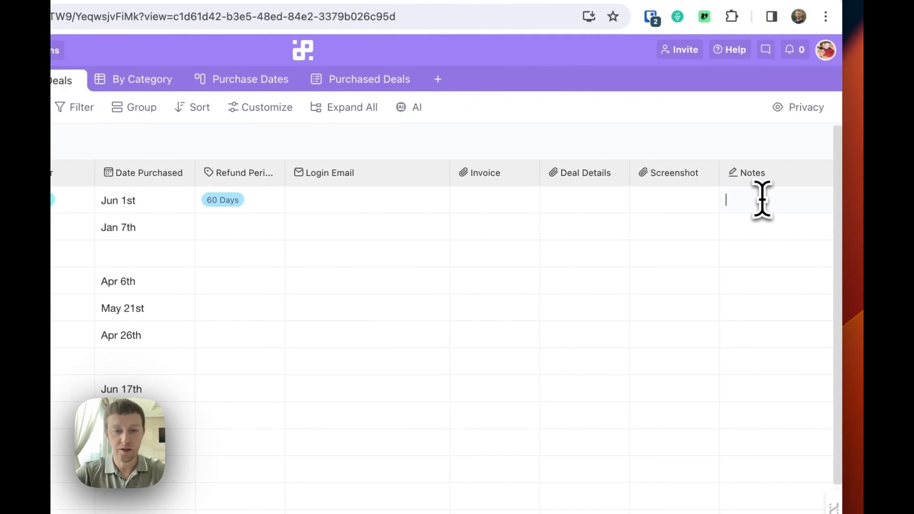
pyautogui.write('iveaway')
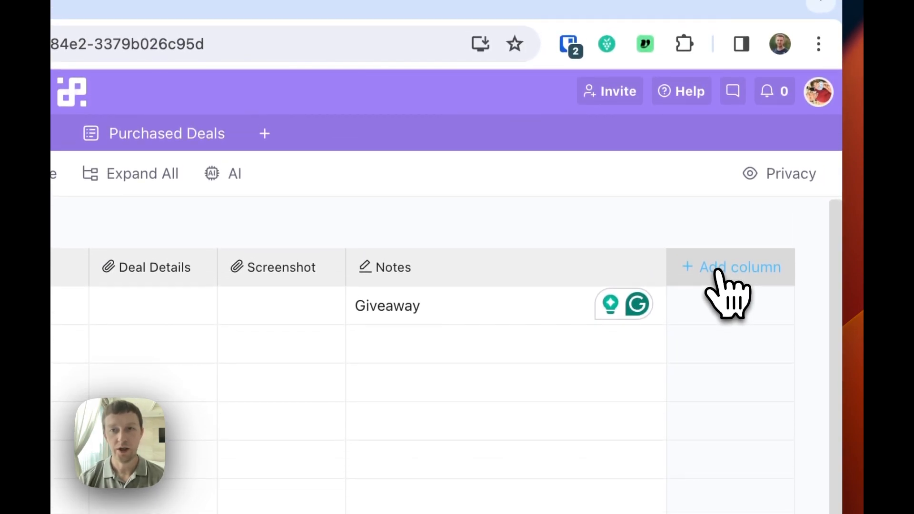
# Add a 'License Key' text column and place it between Screenshot and Notes.
pyautogui.click(718, 273)
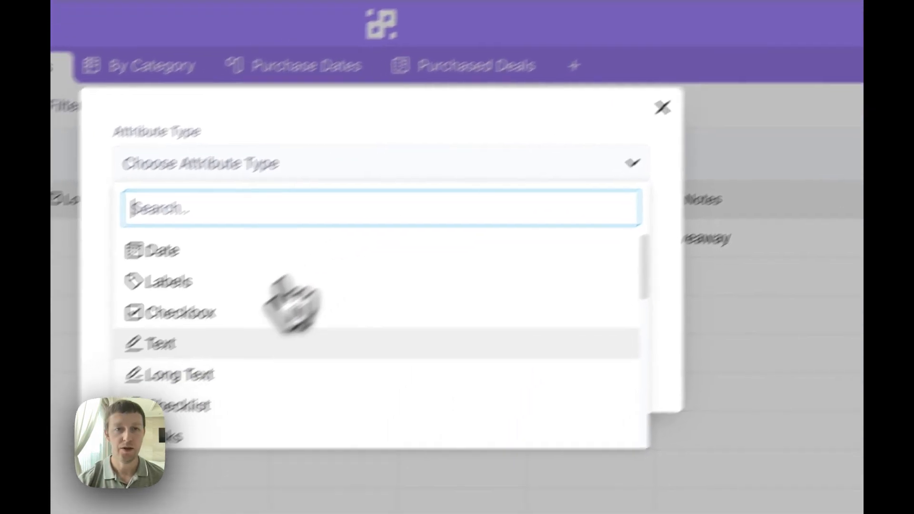
pyautogui.click(290, 342)
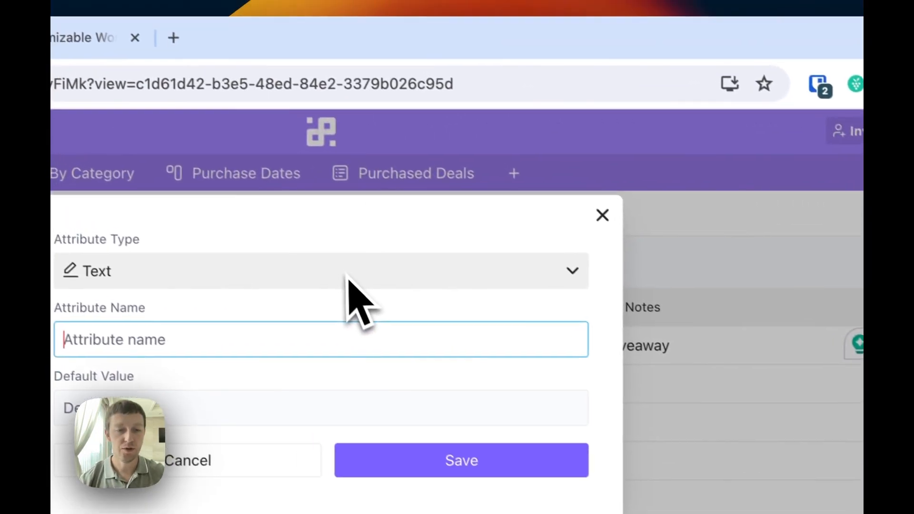
pyautogui.write('License ')
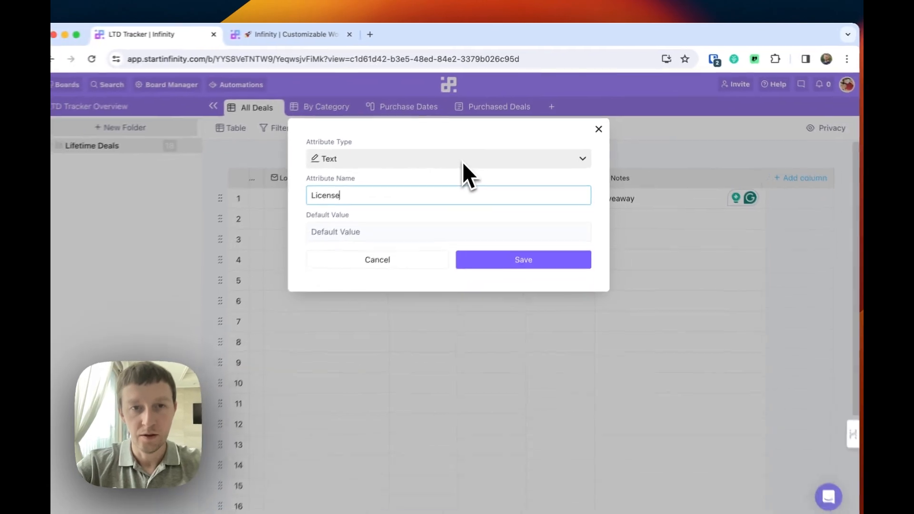
pyautogui.write('Key')
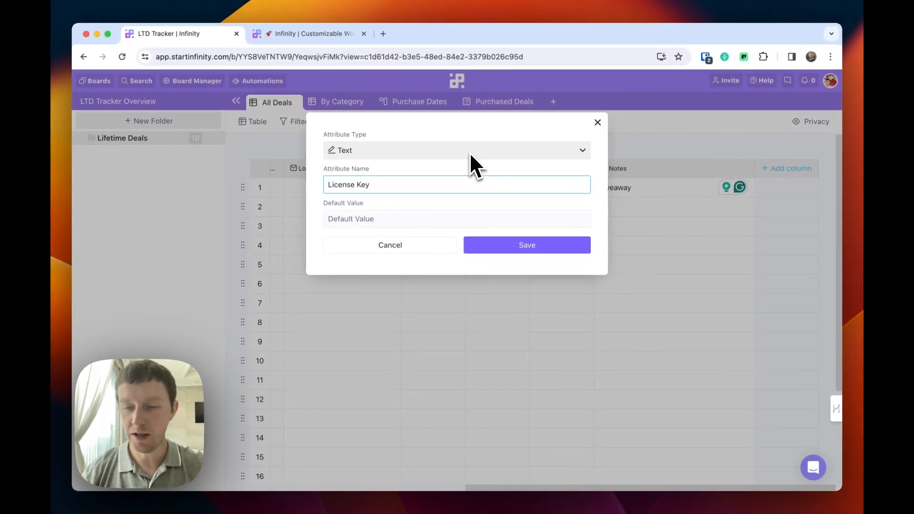
pyautogui.click(515, 244)
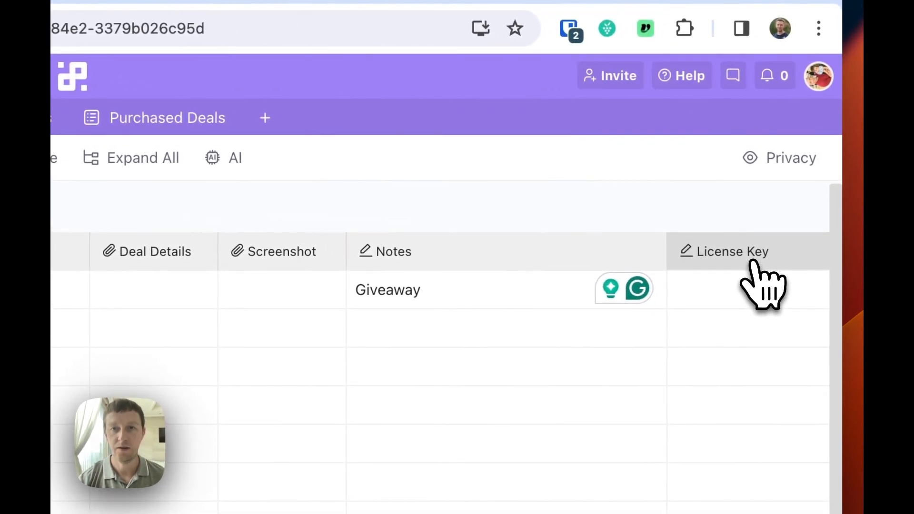
pyautogui.moveTo(752, 262); pyautogui.dragTo(369, 259)
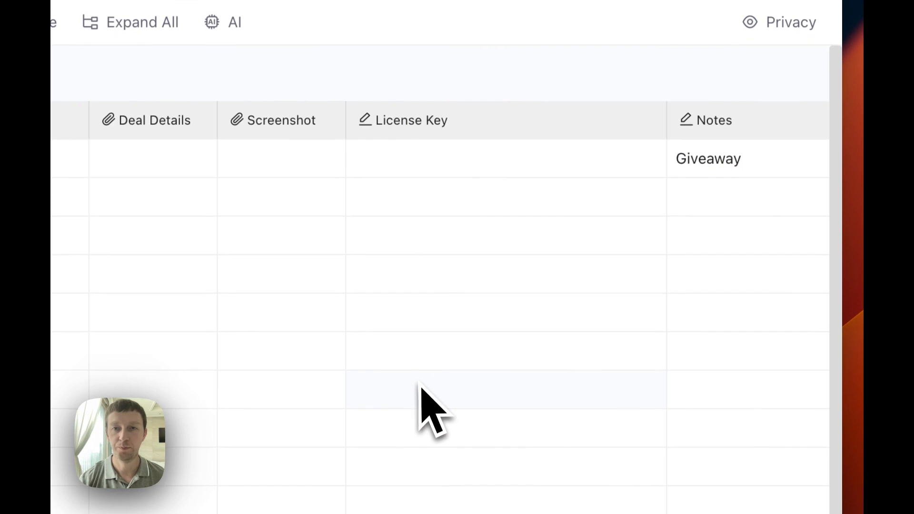
pyautogui.hscroll(4, 421, 383)
# Create a 5-star 'Rating' column after Notes and rate the first deal 5 stars.
pyautogui.hscroll(-11, 443, 384)
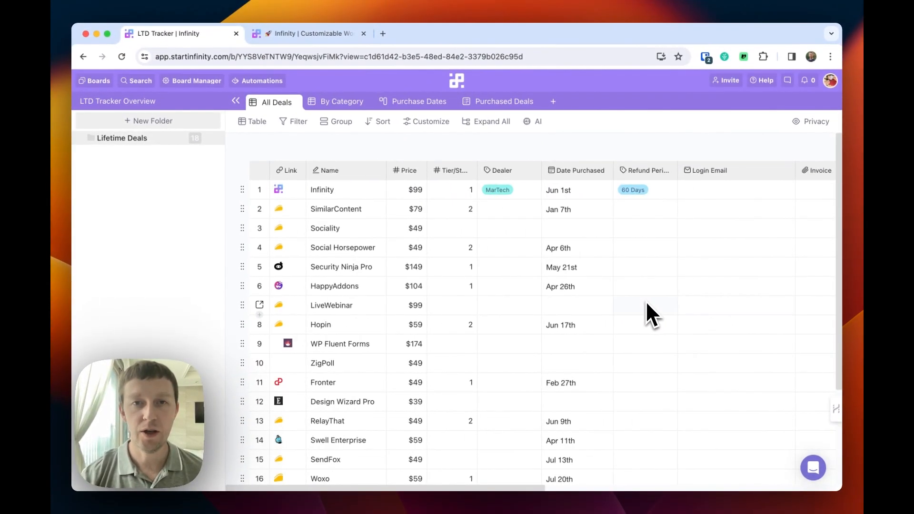
pyautogui.hscroll(5, 646, 301)
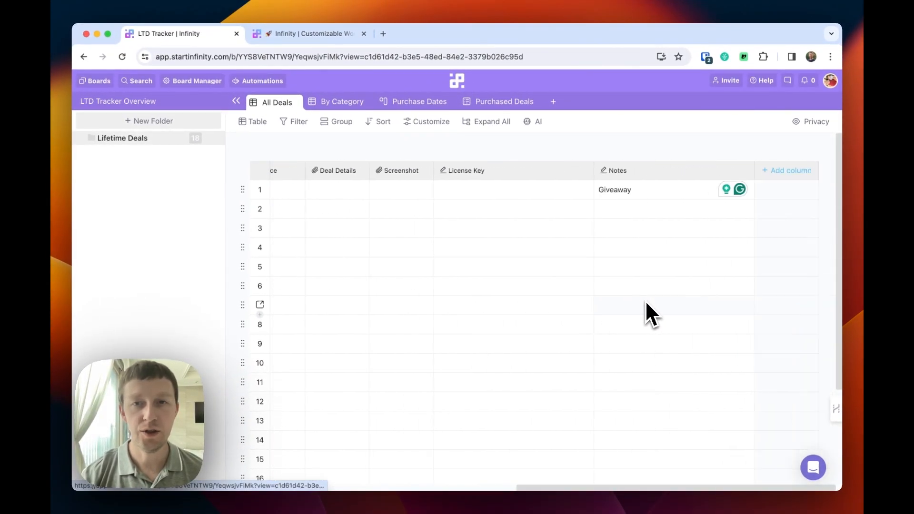
pyautogui.click(790, 171)
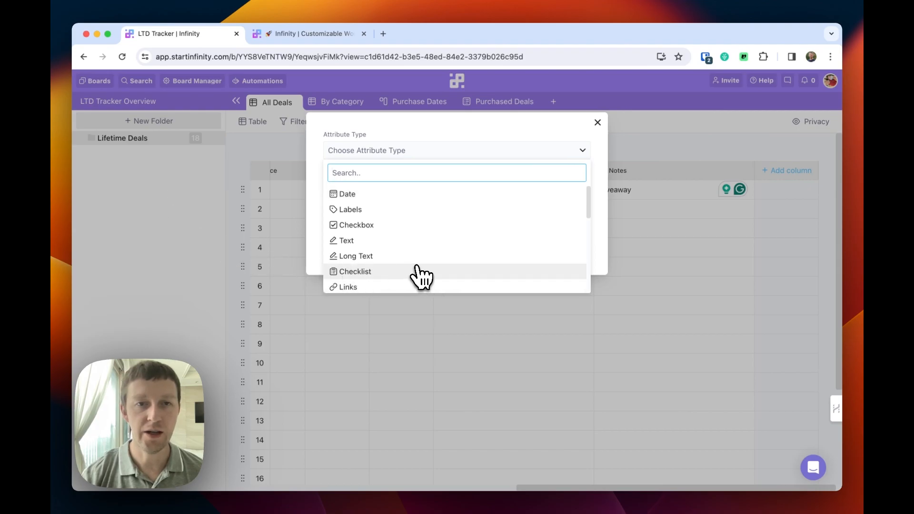
pyautogui.scroll(-5, 419, 276)
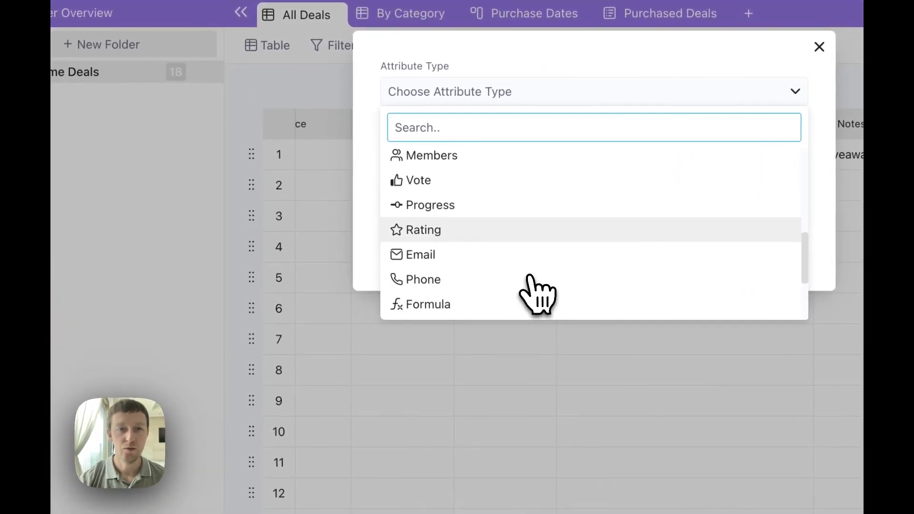
pyautogui.scroll(-1, 534, 285)
pyautogui.click(420, 209)
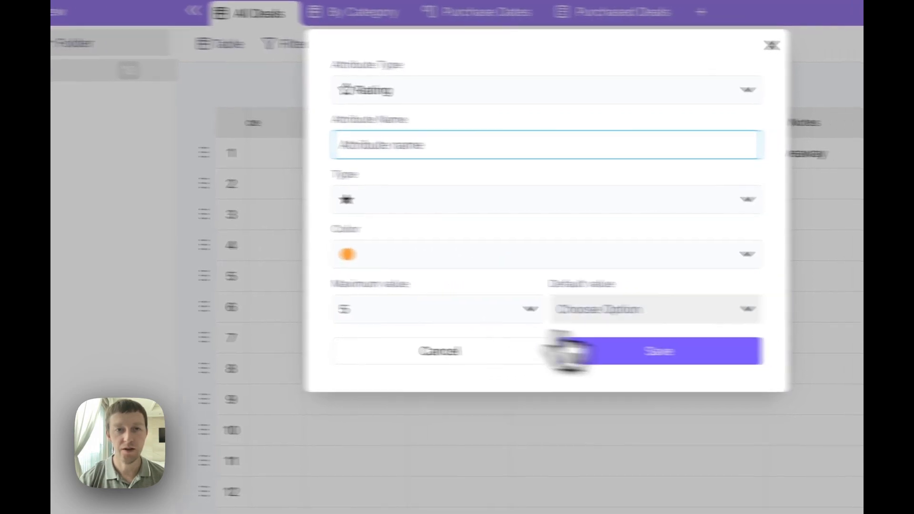
pyautogui.write('Rat')
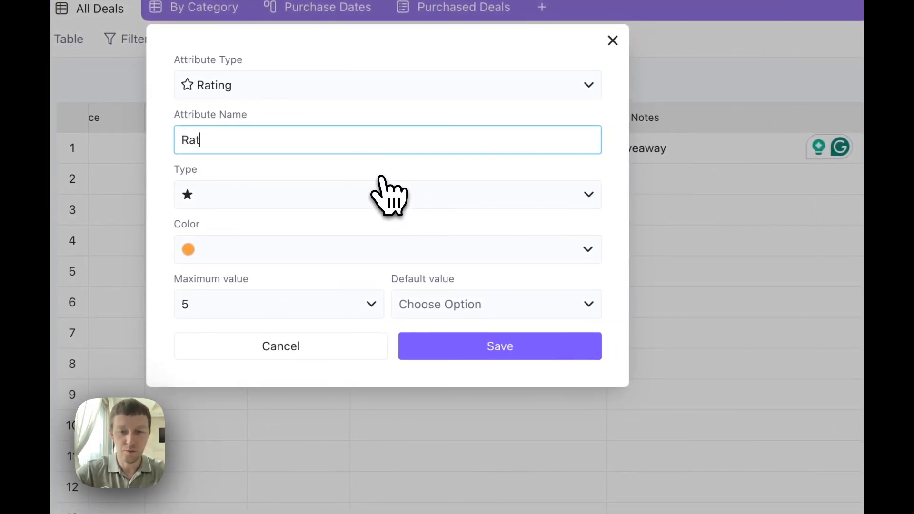
pyautogui.write('ing')
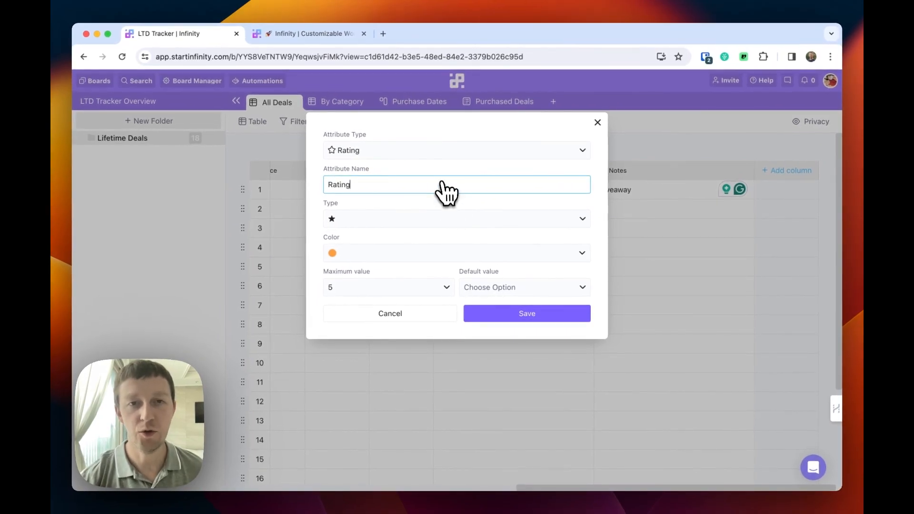
pyautogui.click(524, 315)
pyautogui.click(791, 190)
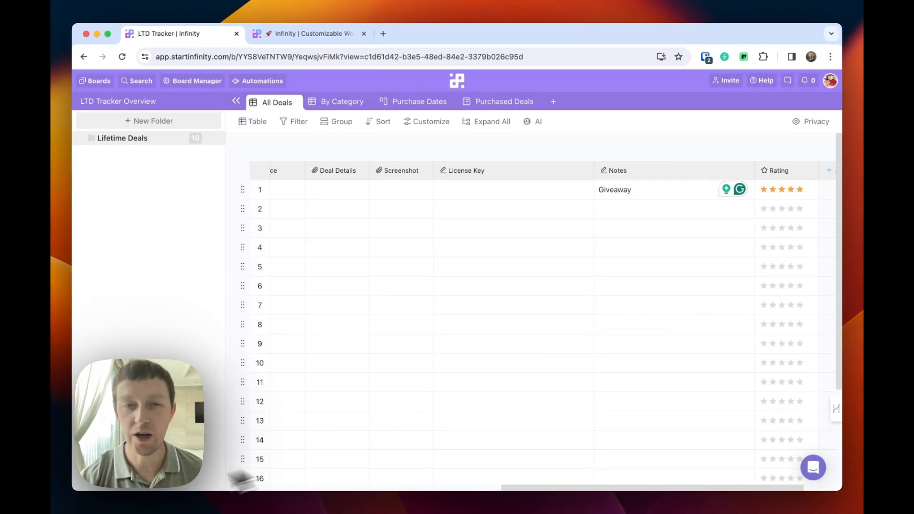
pyautogui.hscroll(-10, 333, 285)
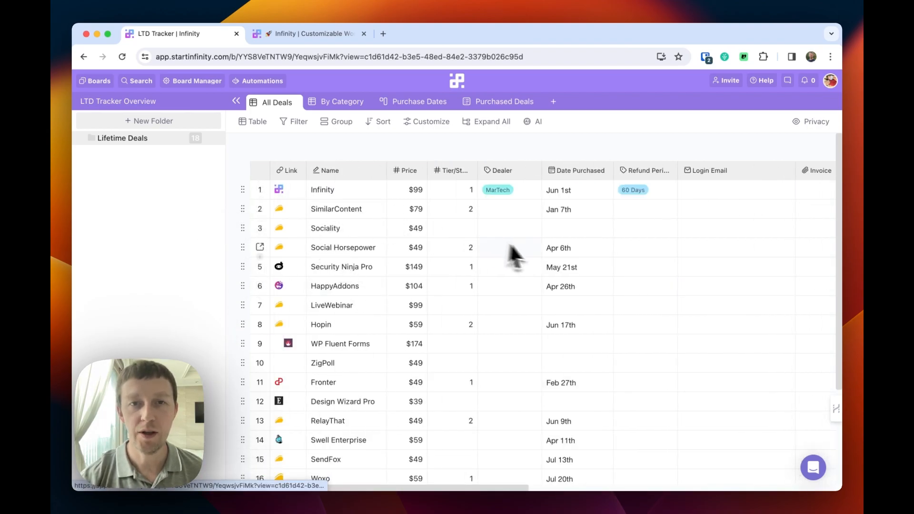
# Scroll across the All Deals table to check the new columns from Link through Rating.
pyautogui.hscroll(10, 538, 250)
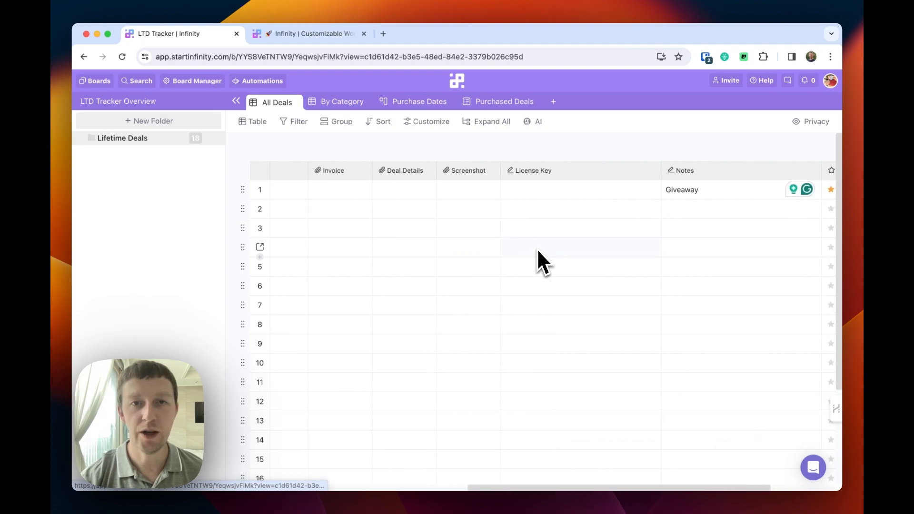
pyautogui.hscroll(3, 538, 249)
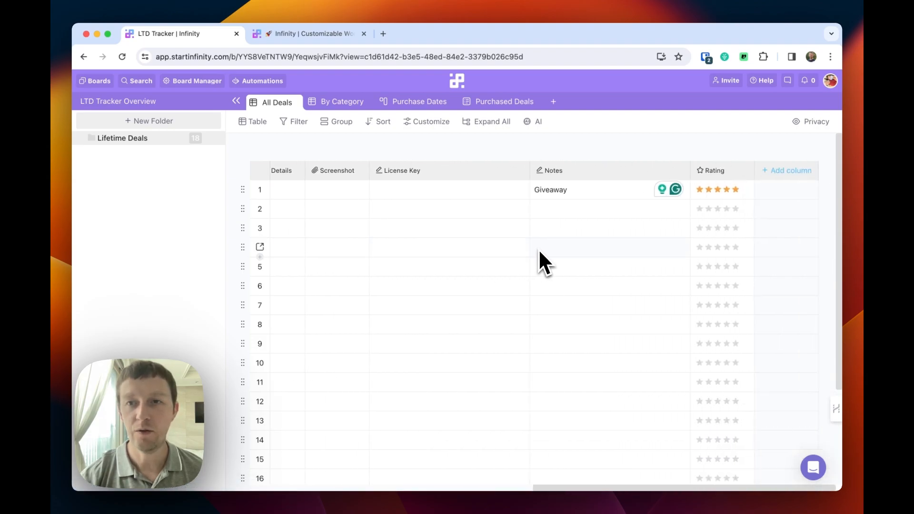
pyautogui.hscroll(-15, 540, 249)
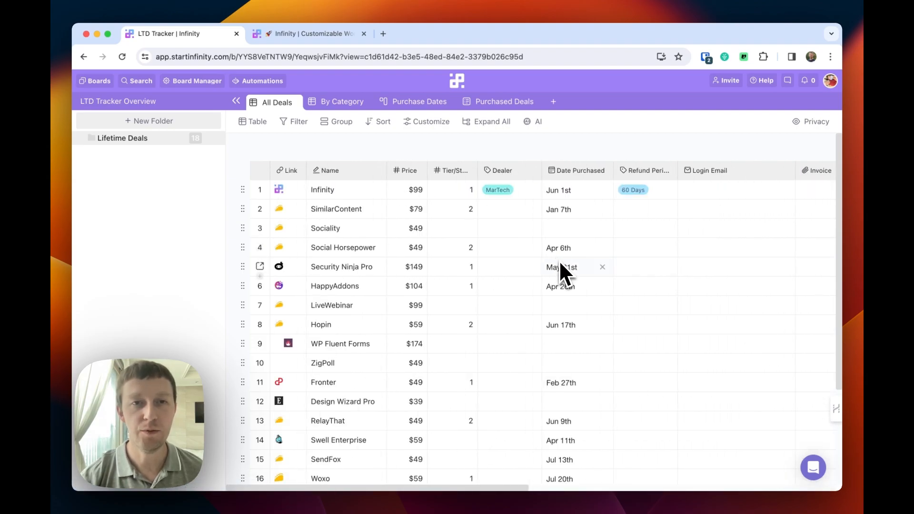